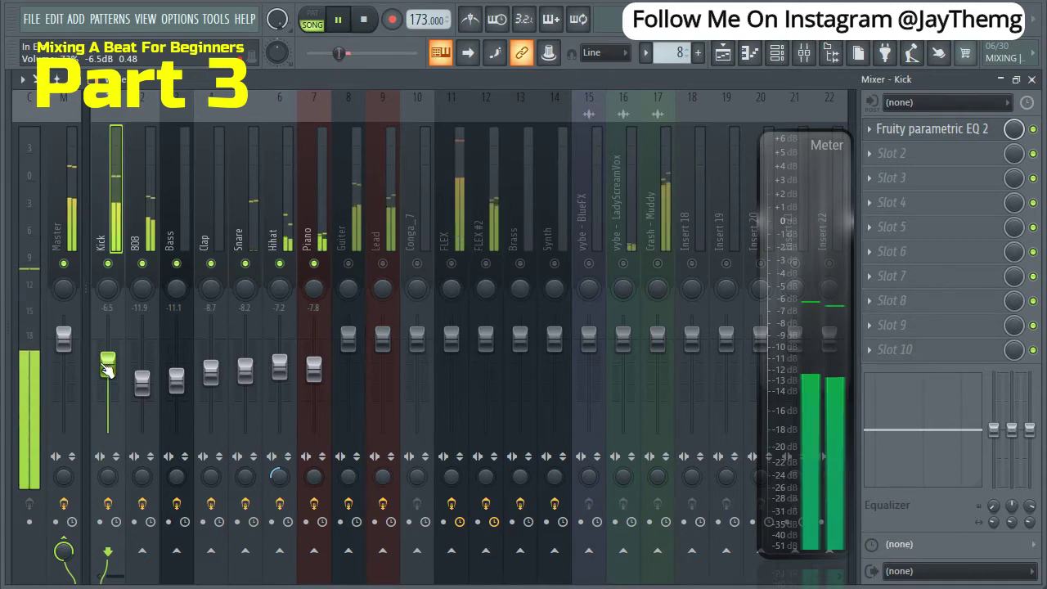
# Unmute the Guiter mixer track and lower its fader to about -12.6 dB against the playing beat
pyautogui.press('space')
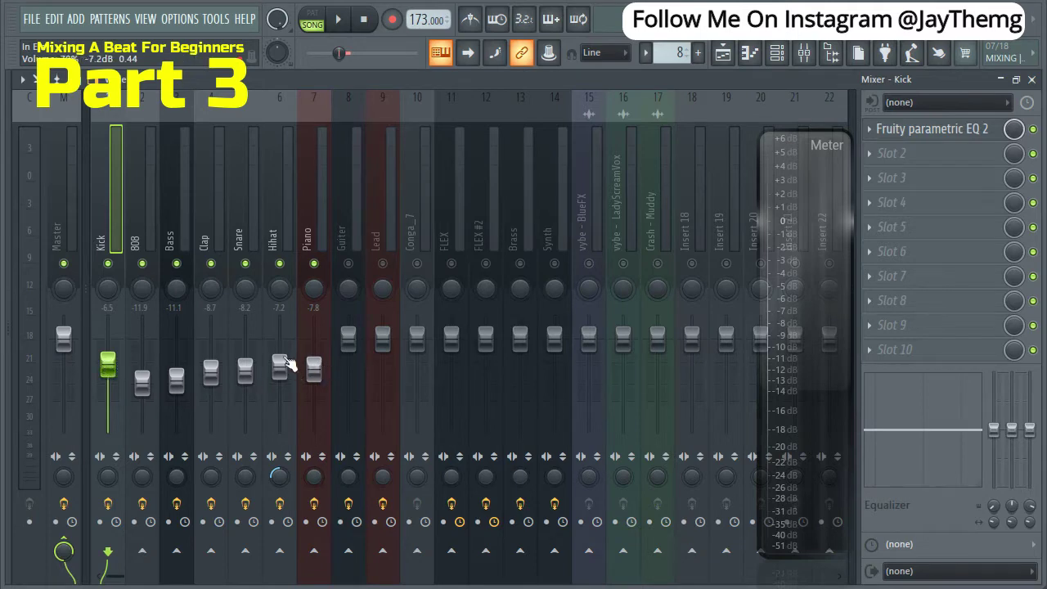
pyautogui.click(349, 265)
pyautogui.press('space')
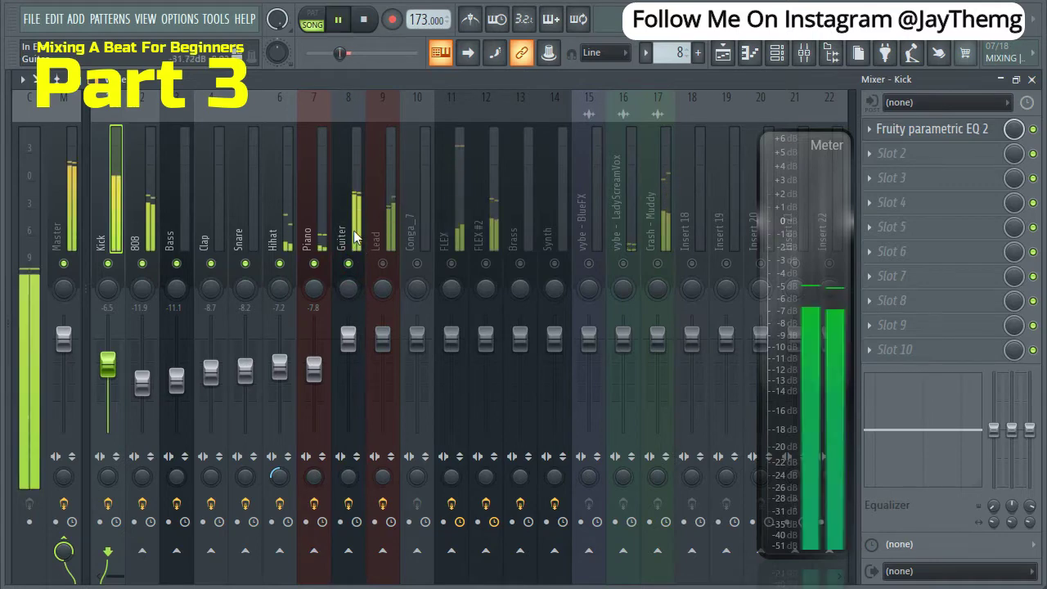
pyautogui.click(356, 237)
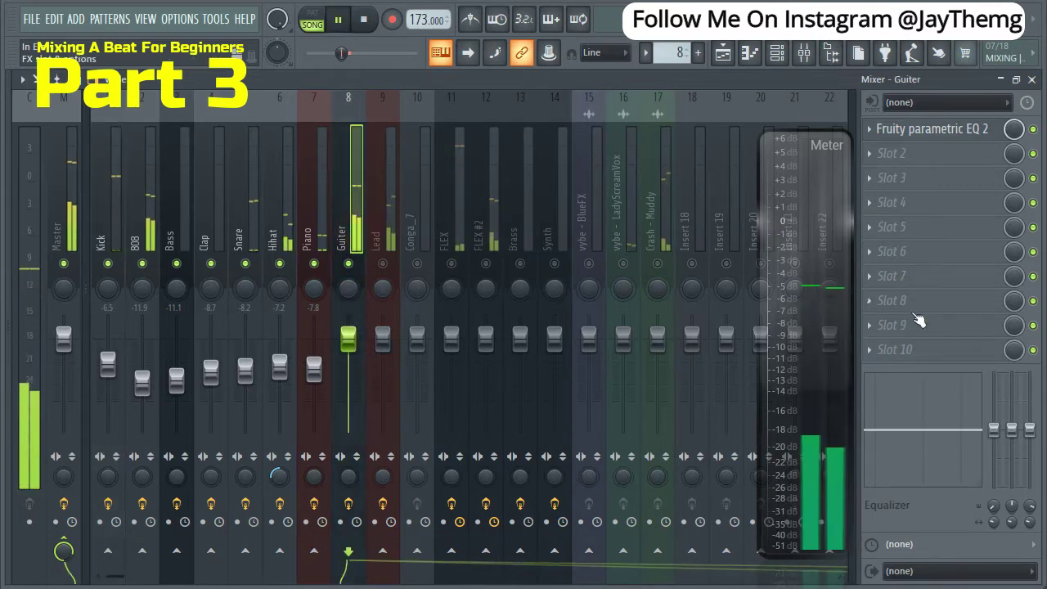
pyautogui.scroll(-4, 348, 366)
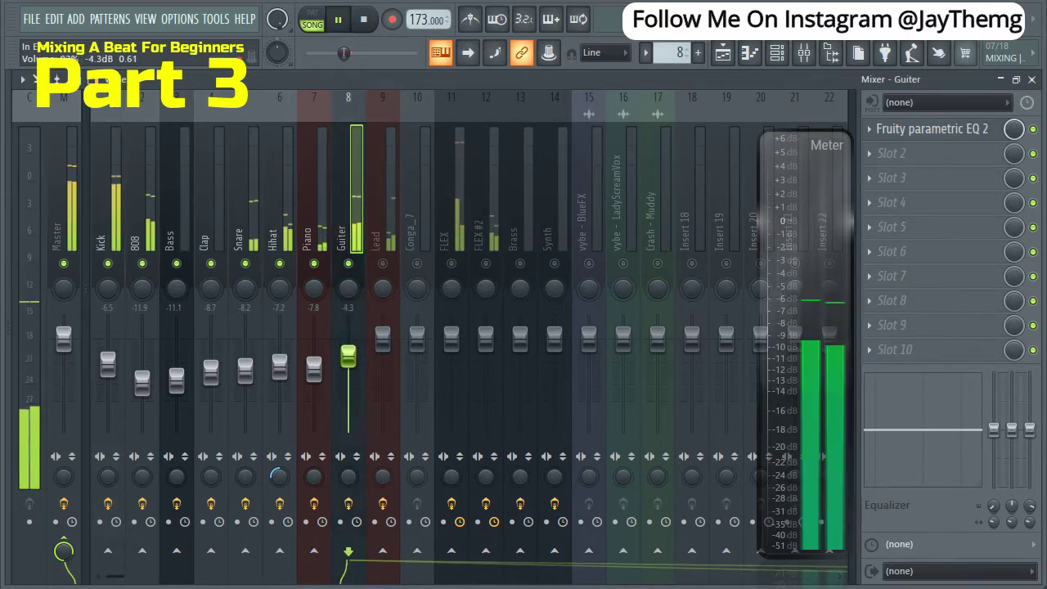
pyautogui.moveTo(348, 366); pyautogui.dragTo(268, 384)
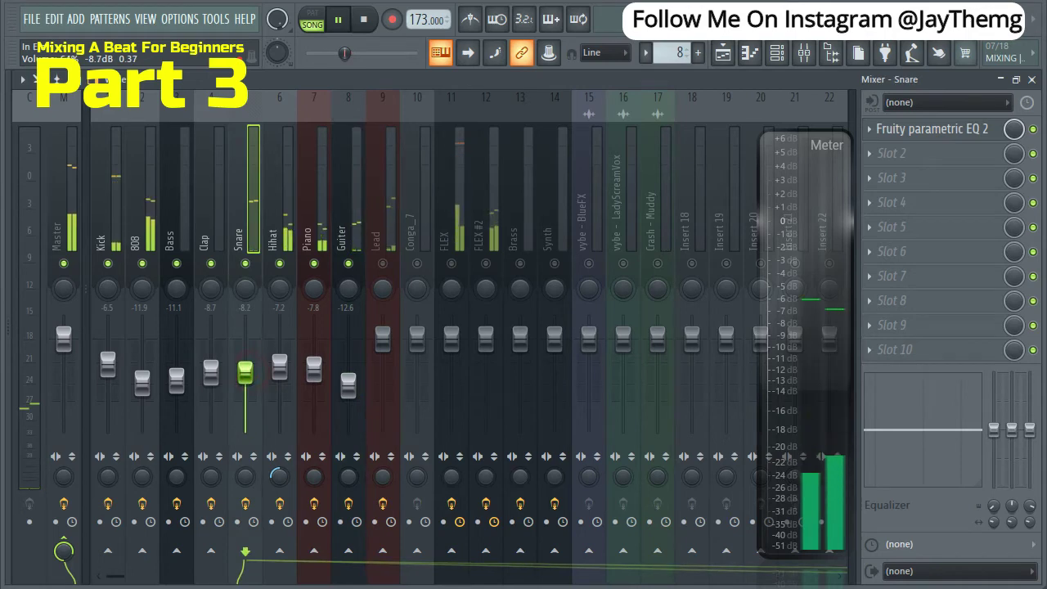
# Lower the Snare fader to -8.7 dB and move band 7 of its Fruity parametric EQ 2 down to about 2549 Hz
pyautogui.click(248, 374)
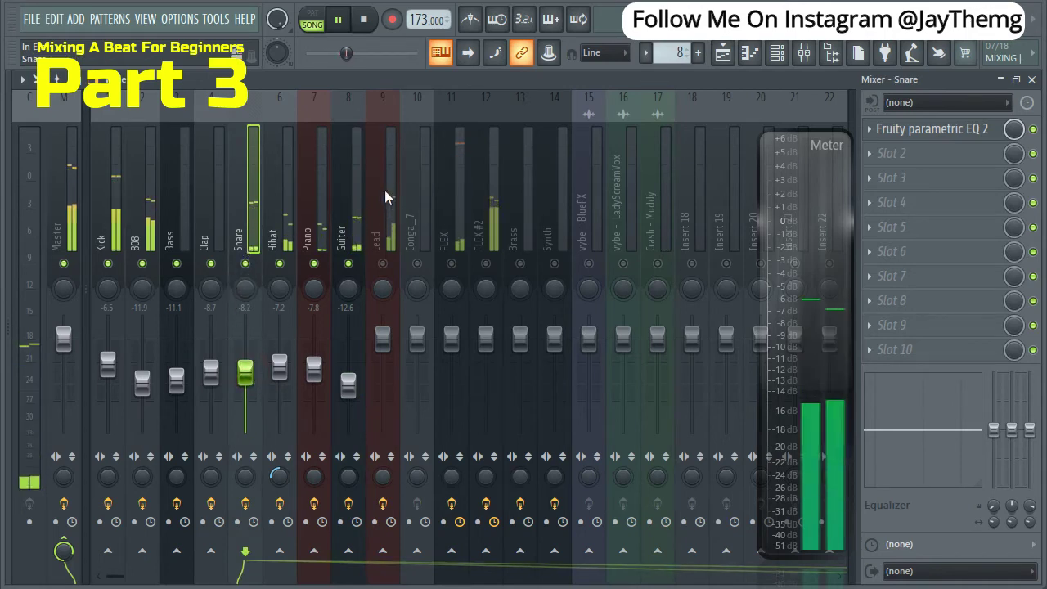
pyautogui.click(914, 130)
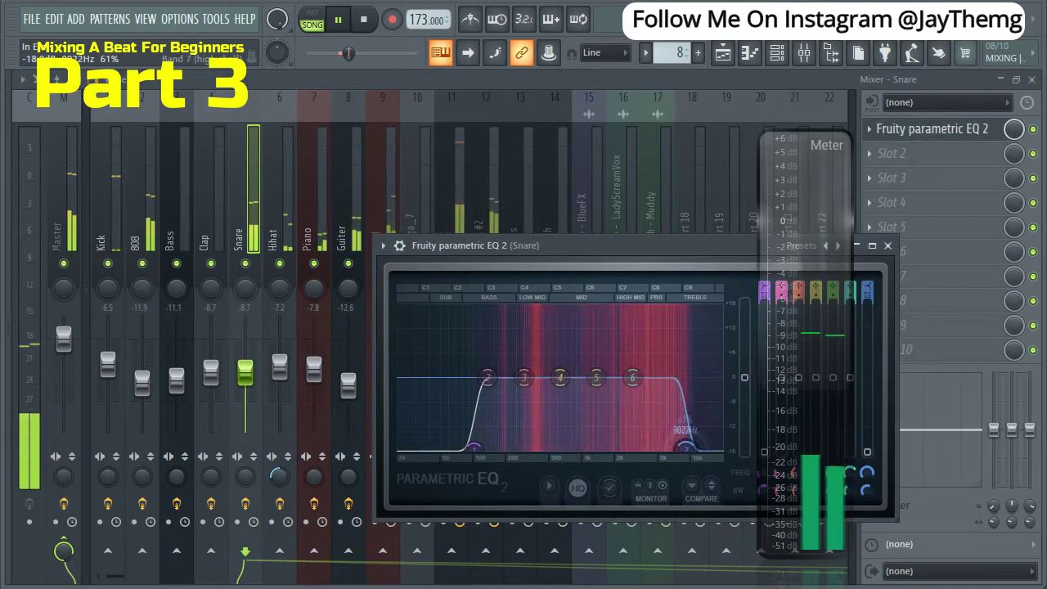
pyautogui.moveTo(701, 450); pyautogui.dragTo(627, 454)
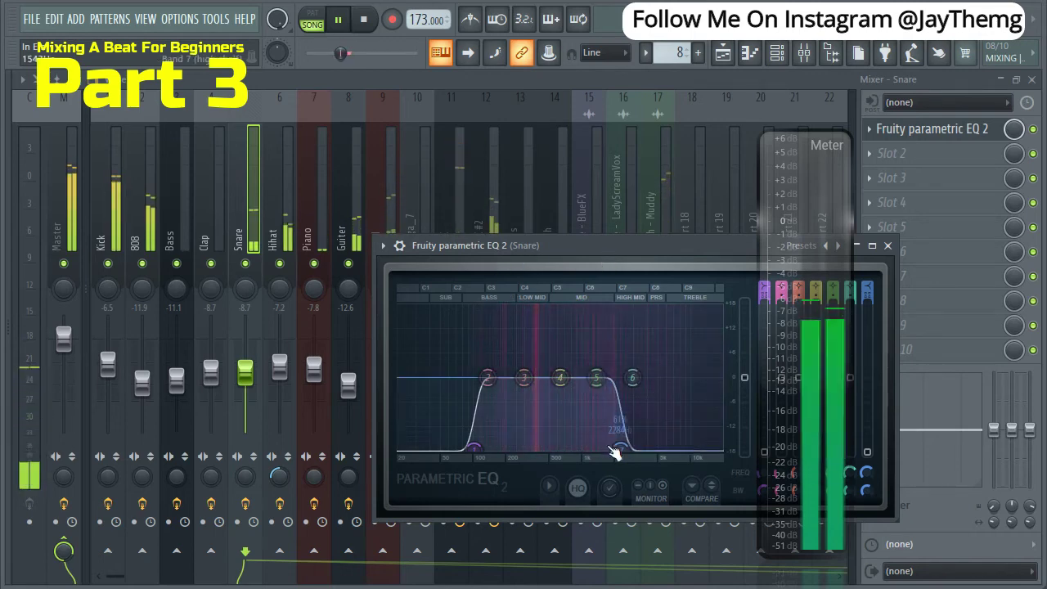
pyautogui.moveTo(614, 449); pyautogui.dragTo(623, 449)
pyautogui.press('space')
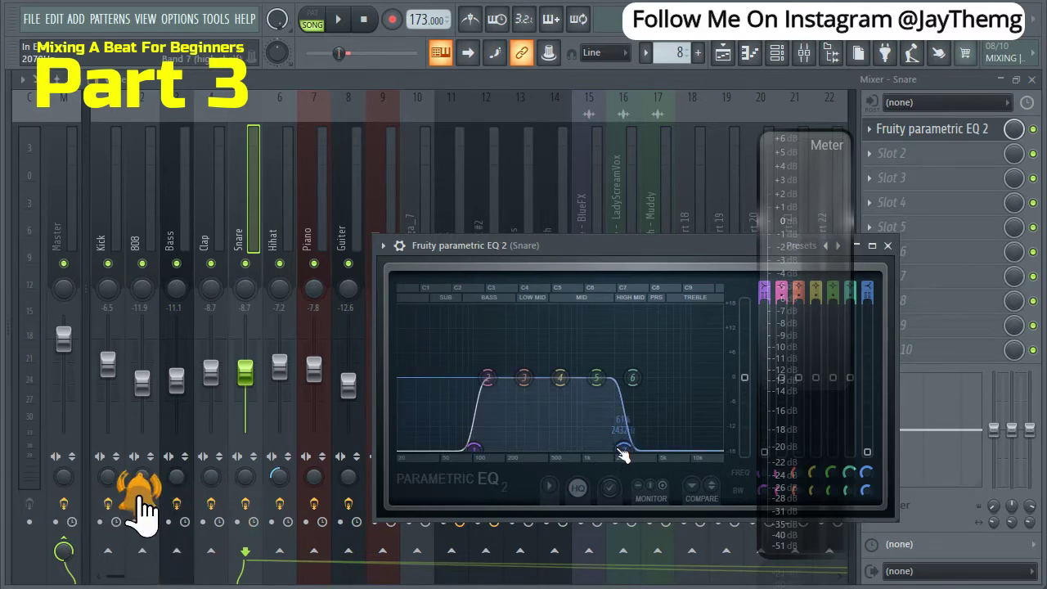
pyautogui.press('space')
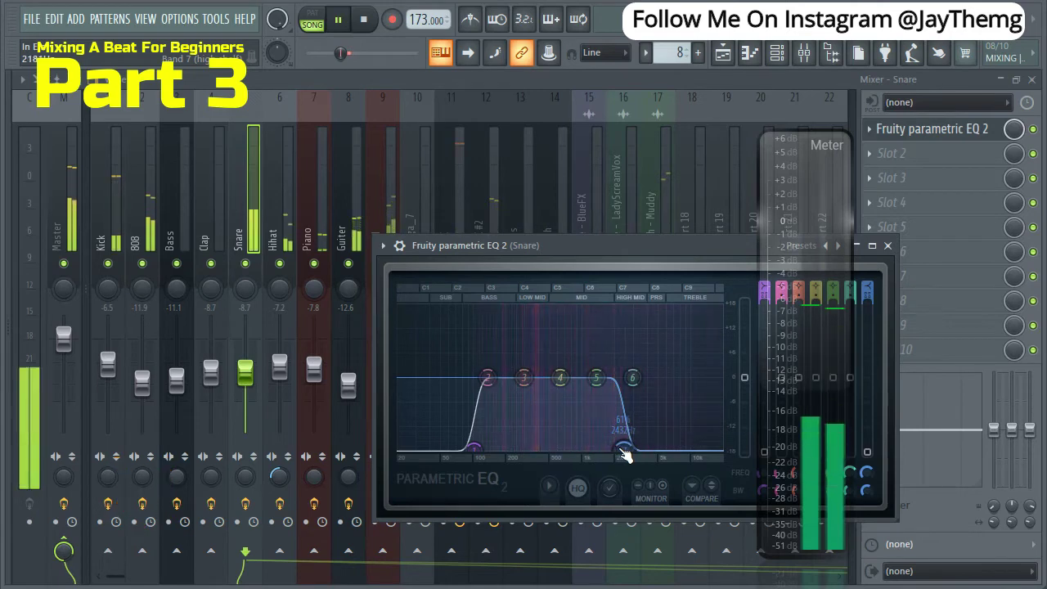
pyautogui.moveTo(625, 454); pyautogui.dragTo(633, 458)
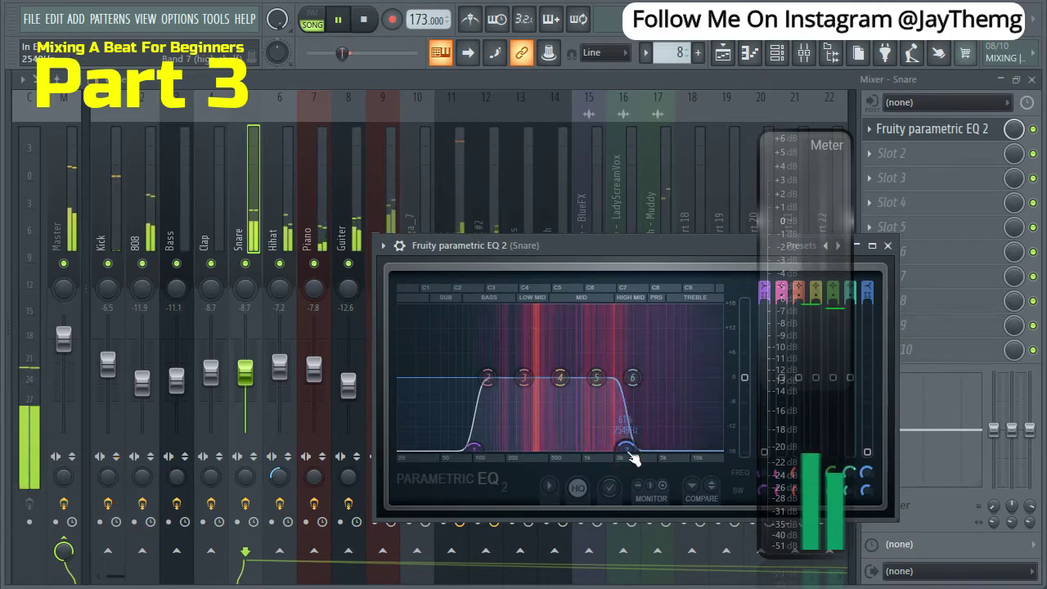
pyautogui.click(887, 245)
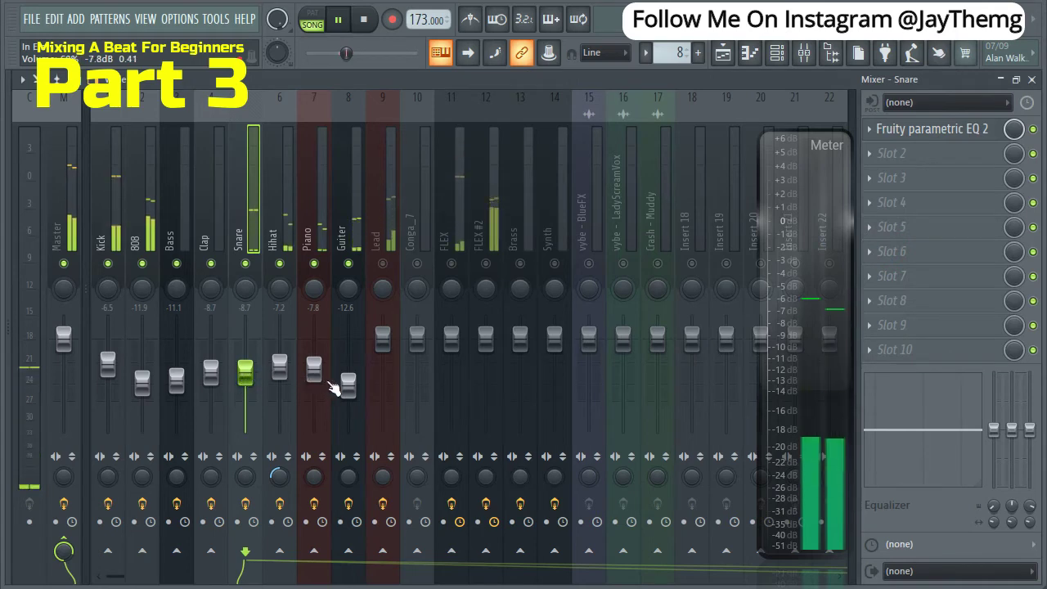
# Unmute the Lead mixer track and lower its fader to about -18.7 dB against the playing beat
pyautogui.press('space')
pyautogui.click(382, 263)
pyautogui.press('space')
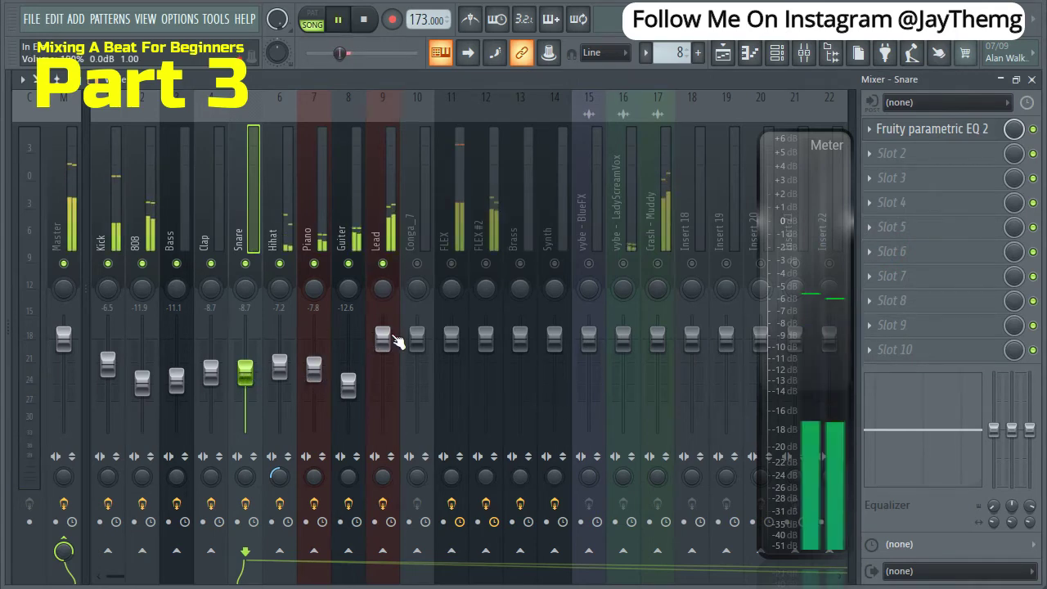
pyautogui.moveTo(395, 339); pyautogui.dragTo(382, 390)
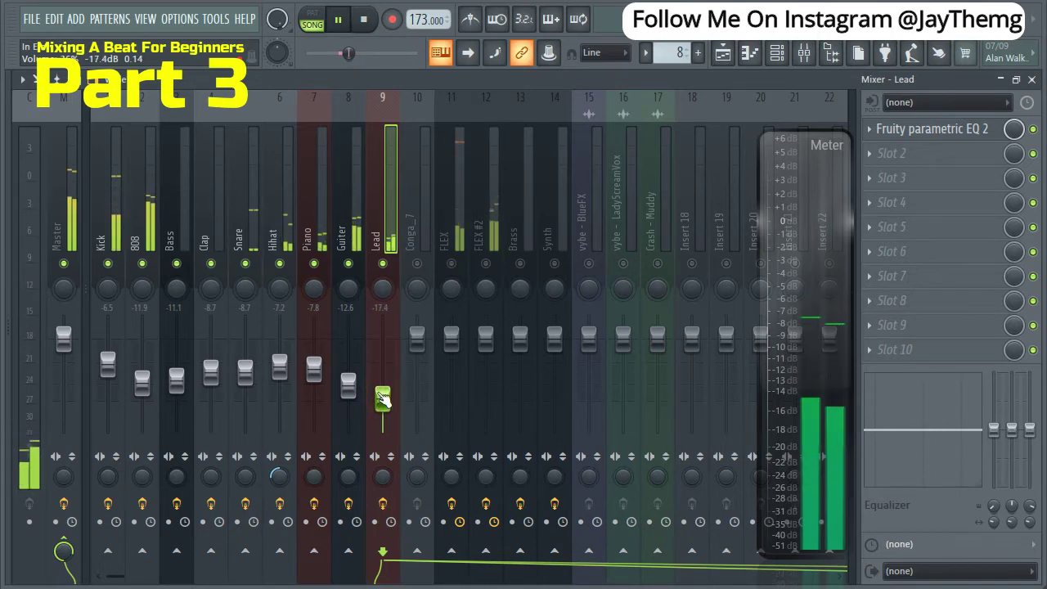
pyautogui.moveTo(382, 398); pyautogui.dragTo(382, 402)
pyautogui.press('space')
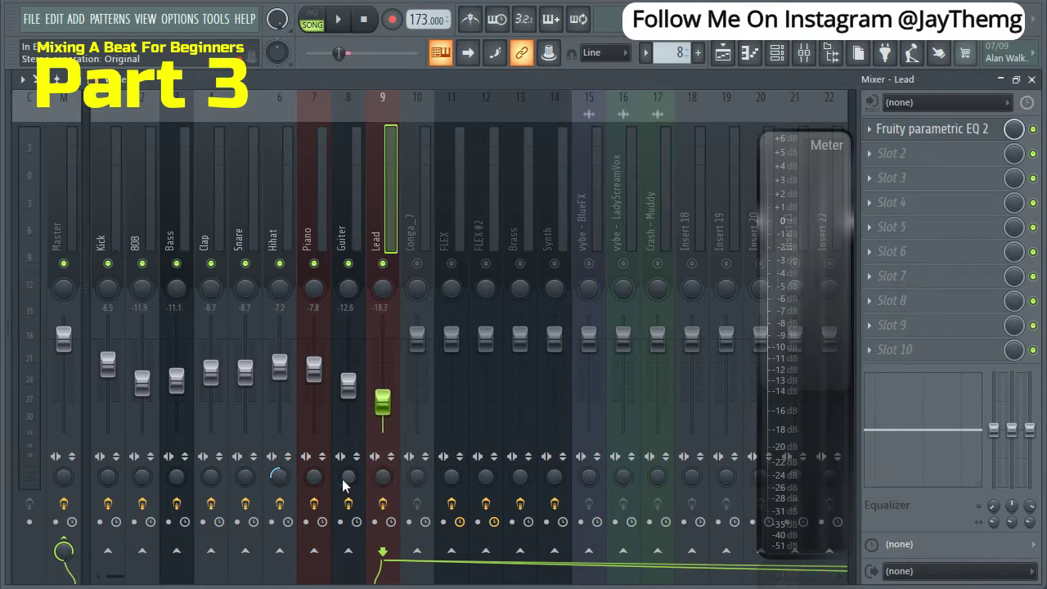
# Set the stereo separation of the Guiter mixer track to 56% separated
pyautogui.click(347, 479)
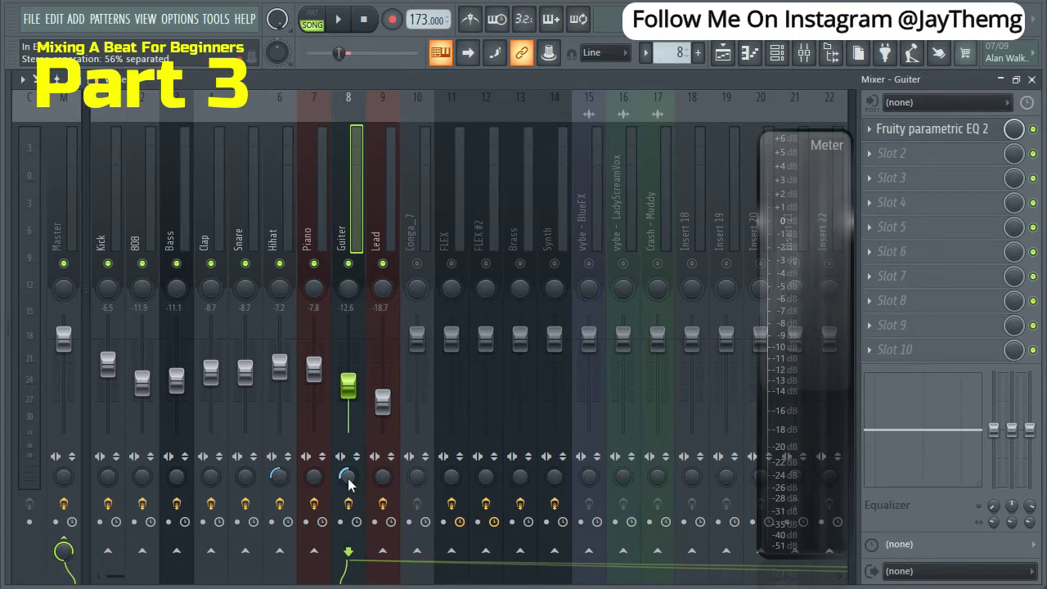
pyautogui.press('space')
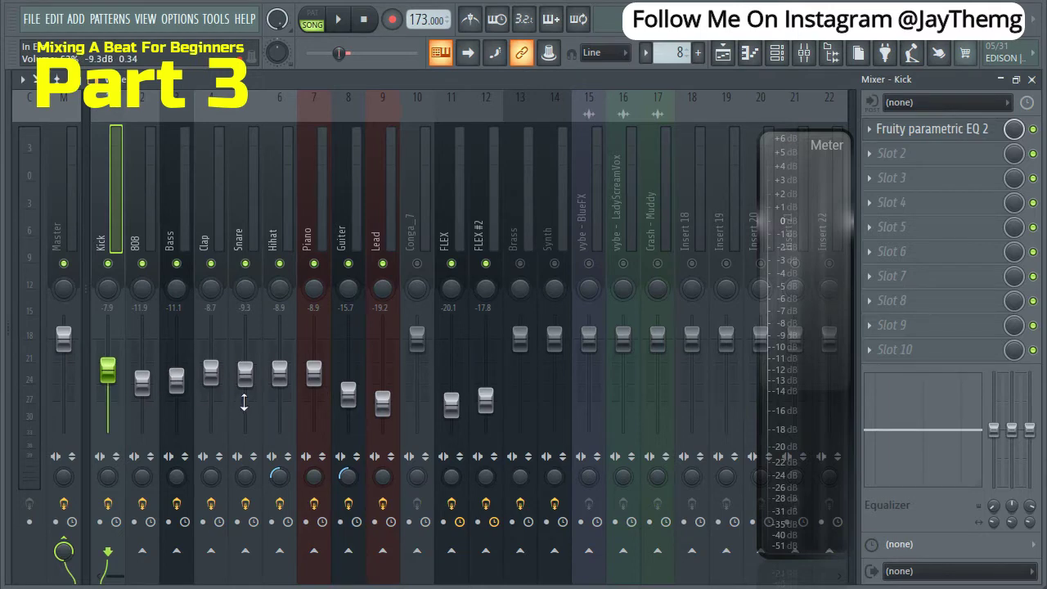
# Play the arrangement in the Playlist to check the overall mix level, with the Meter moved clear of the middle clips
pyautogui.press('F9')
pyautogui.click(338, 20)
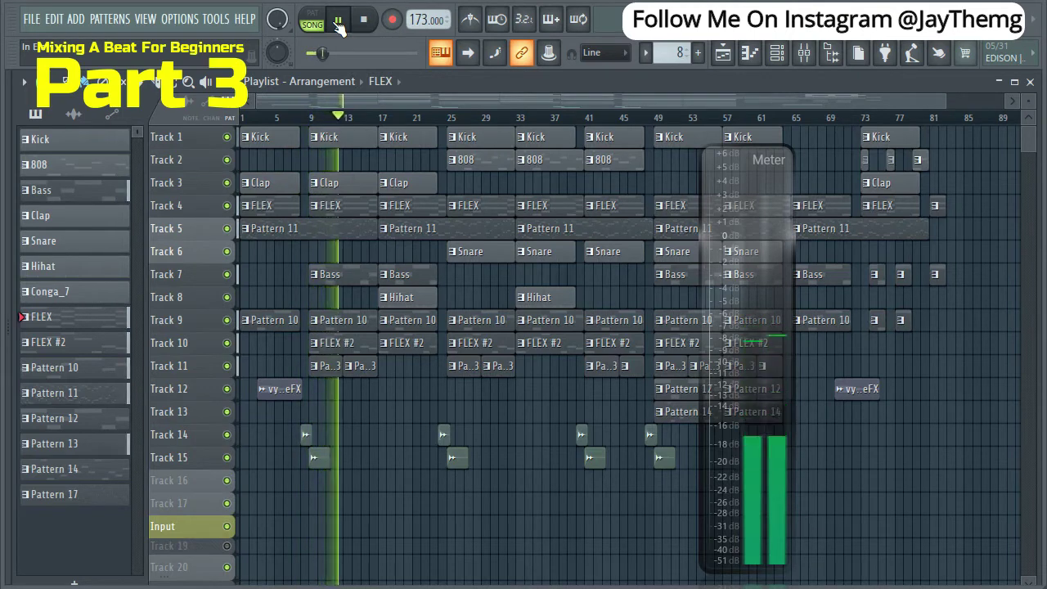
pyautogui.moveTo(734, 272); pyautogui.dragTo(955, 243)
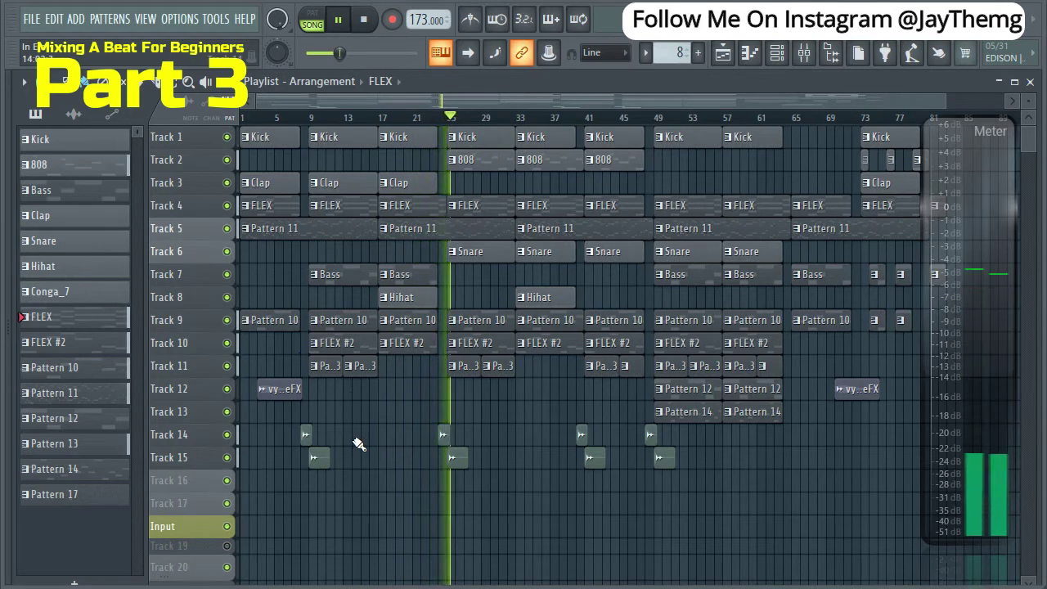
pyautogui.press('space')
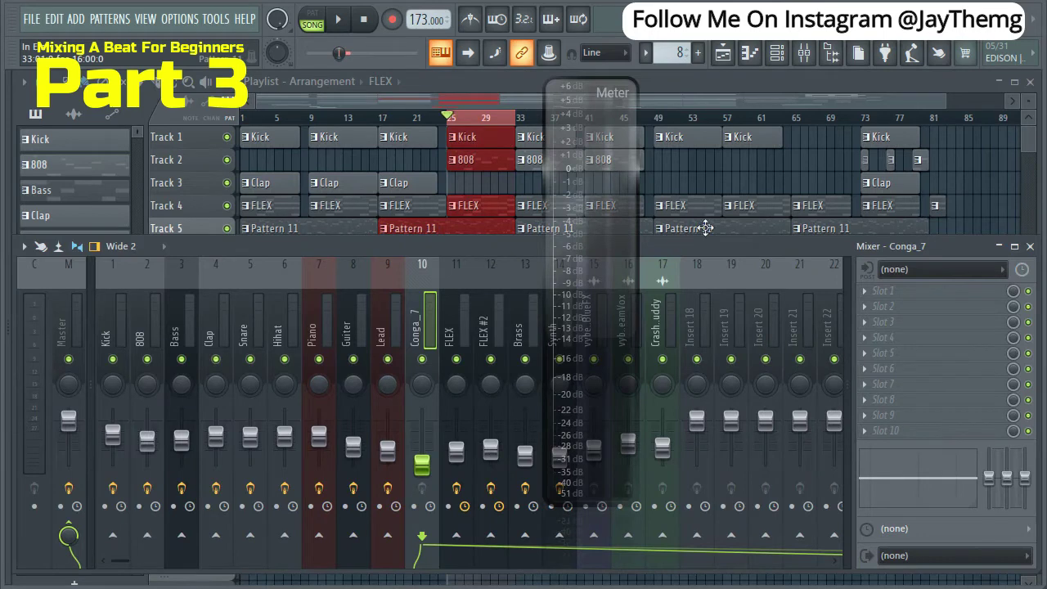
# Dock mixer tracks Insert 21 and Insert 22 together to the right side of the mixer
pyautogui.click(799, 324)
pyautogui.click(831, 329)
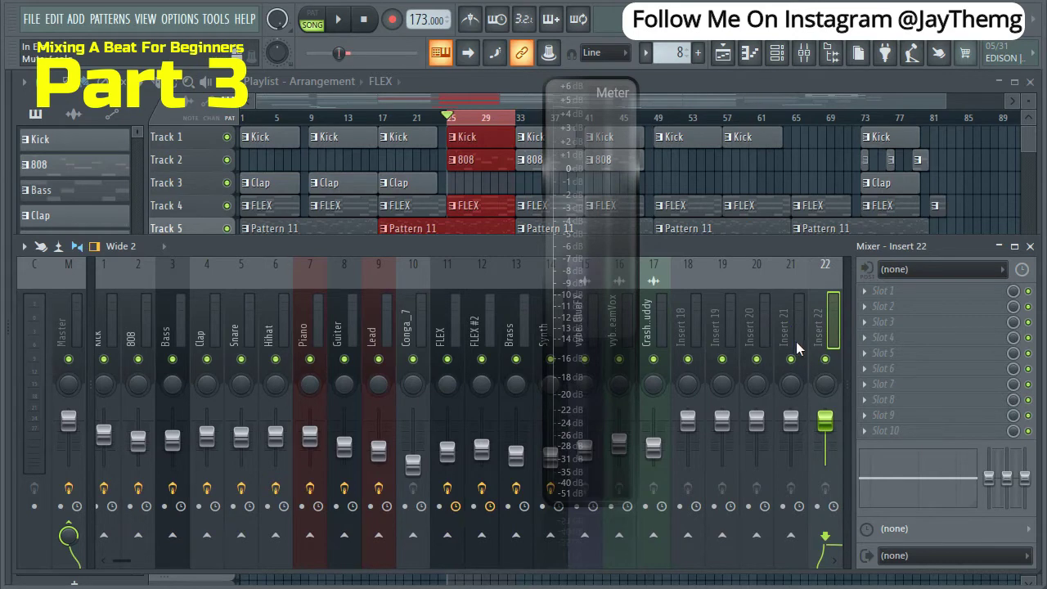
pyautogui.keyDown('ctrl'); pyautogui.click(801, 334); pyautogui.keyUp('ctrl')
pyautogui.rightClick(791, 339)
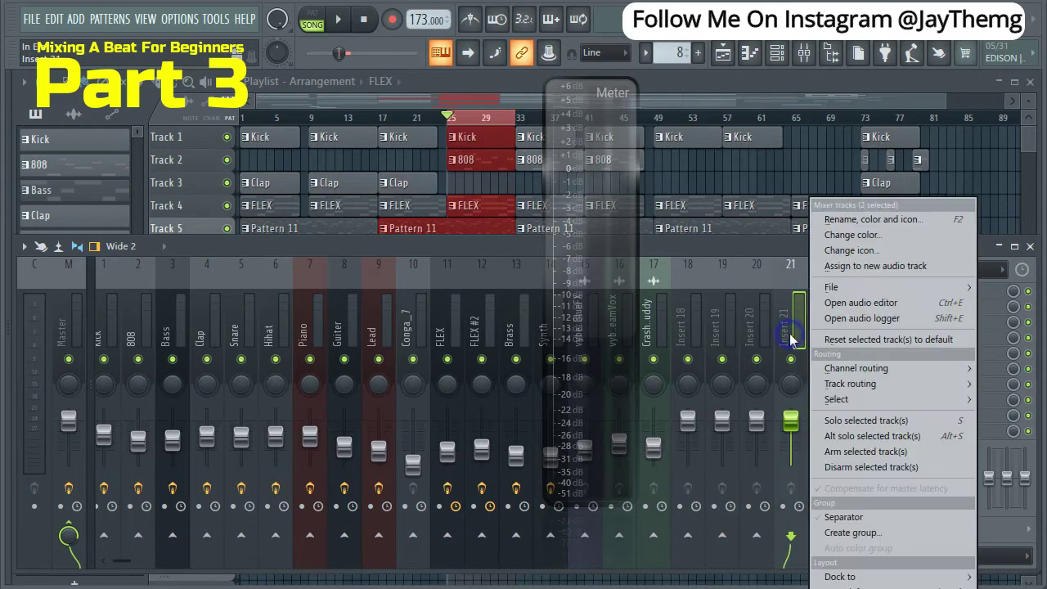
pyautogui.moveTo(831, 381)
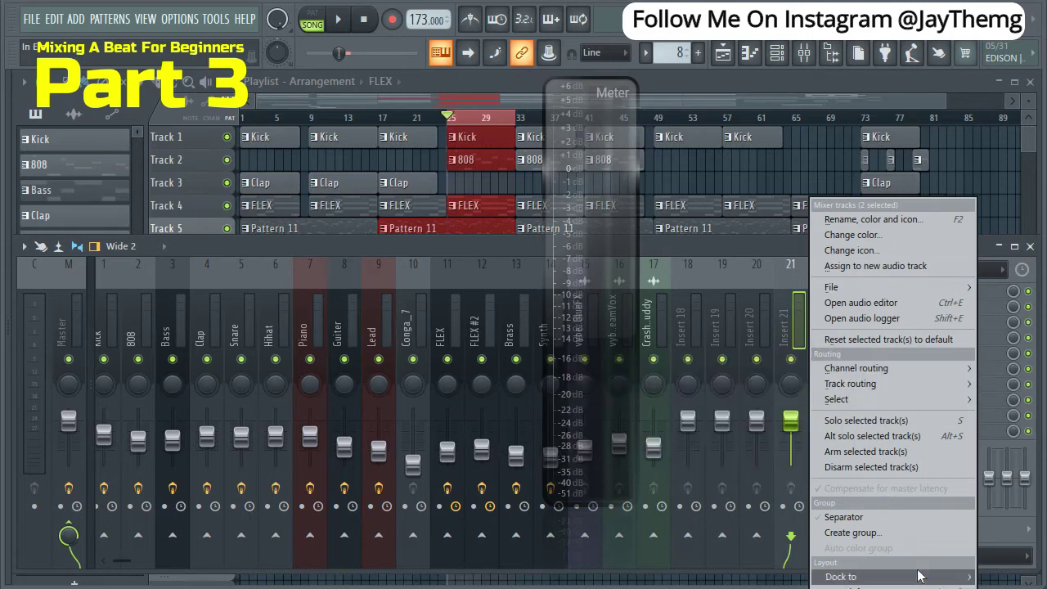
# Rename mixer track Insert 21 using the Verb send name preset
pyautogui.click(798, 326)
pyautogui.rightClick(798, 326)
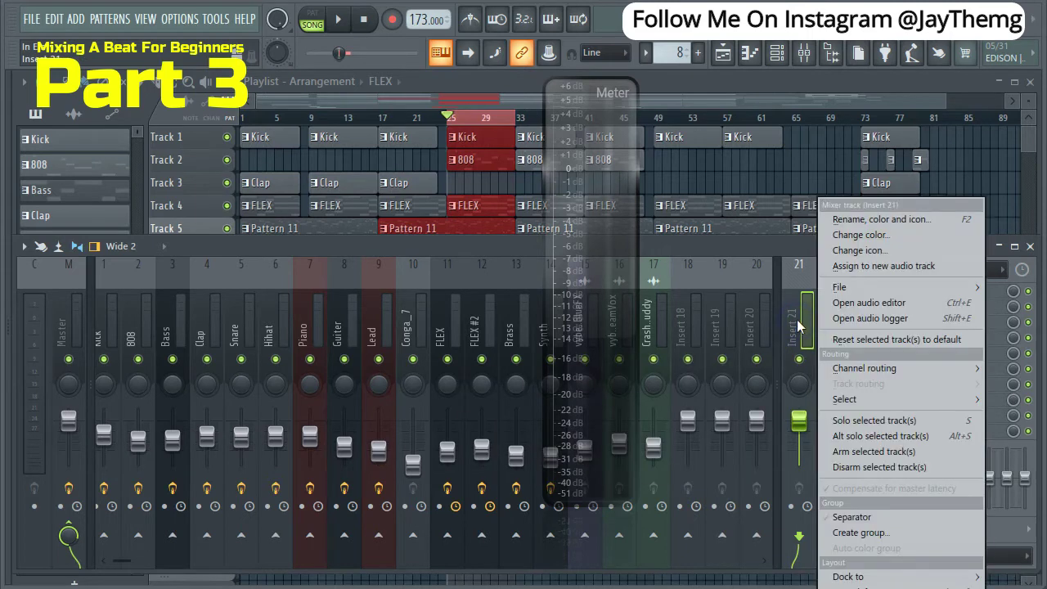
pyautogui.click(852, 220)
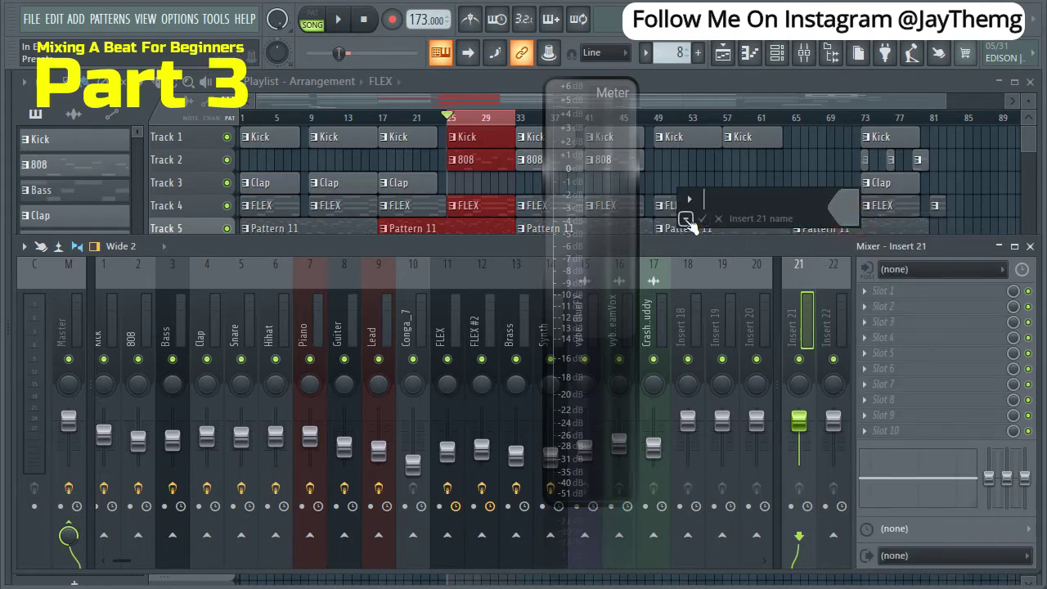
pyautogui.click(686, 218)
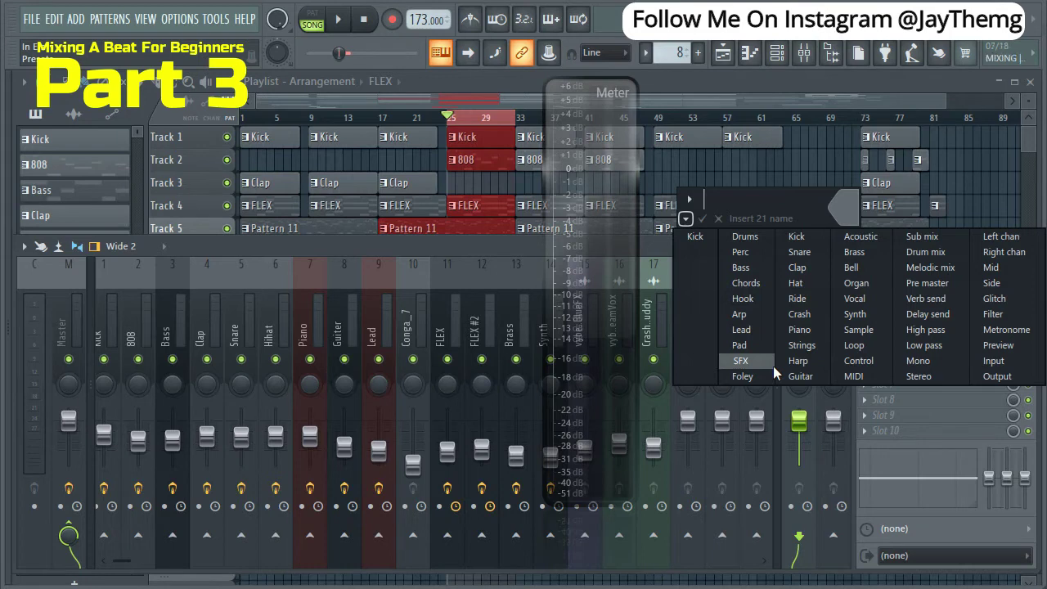
pyautogui.click(937, 300)
# Rename mixer track Insert 22 using the Delay send name preset
pyautogui.click(827, 327)
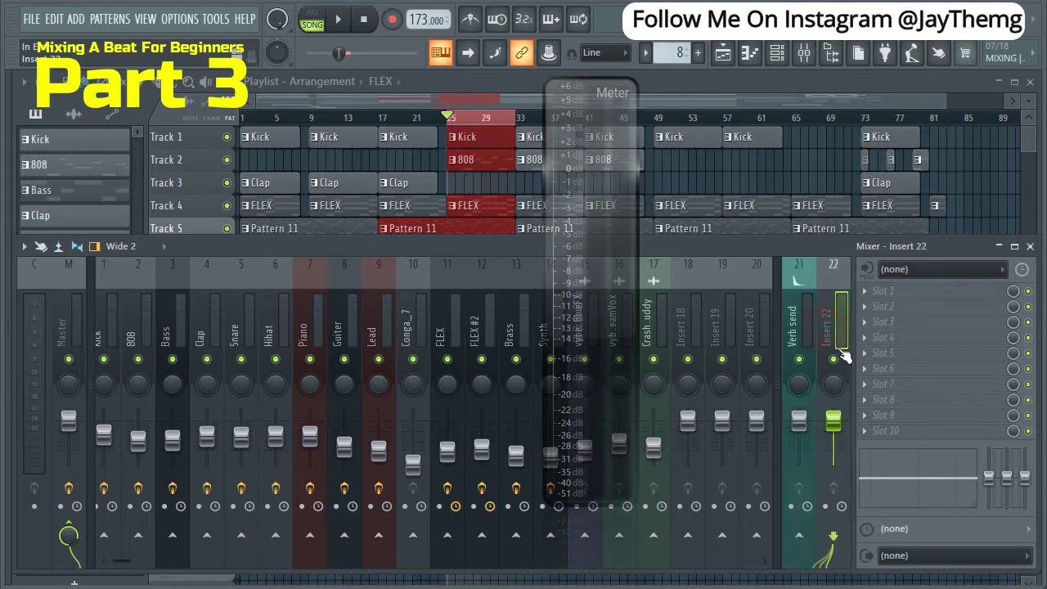
pyautogui.rightClick(828, 284)
pyautogui.click(892, 215)
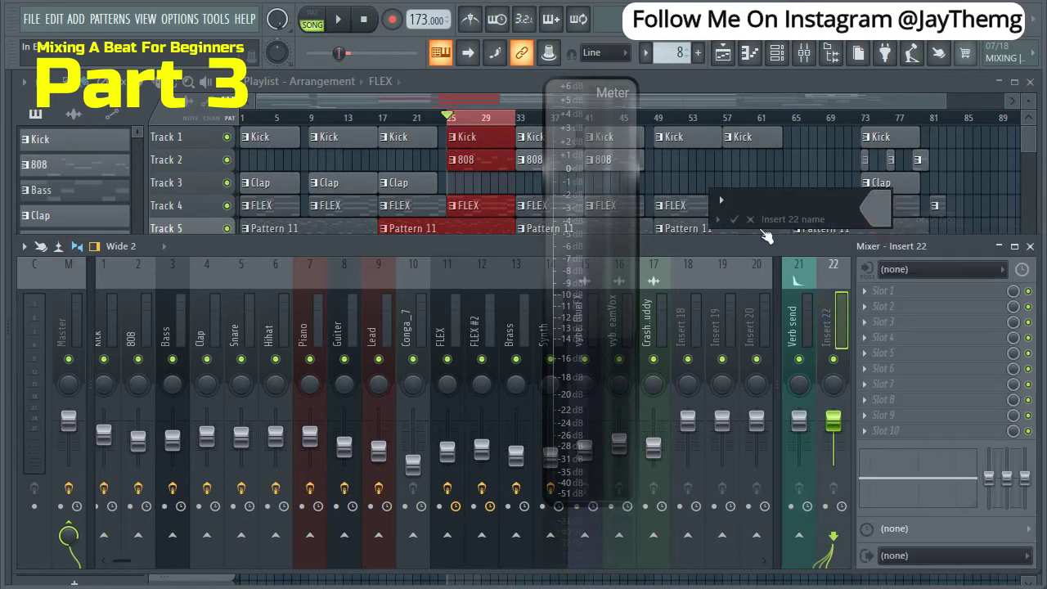
pyautogui.click(717, 219)
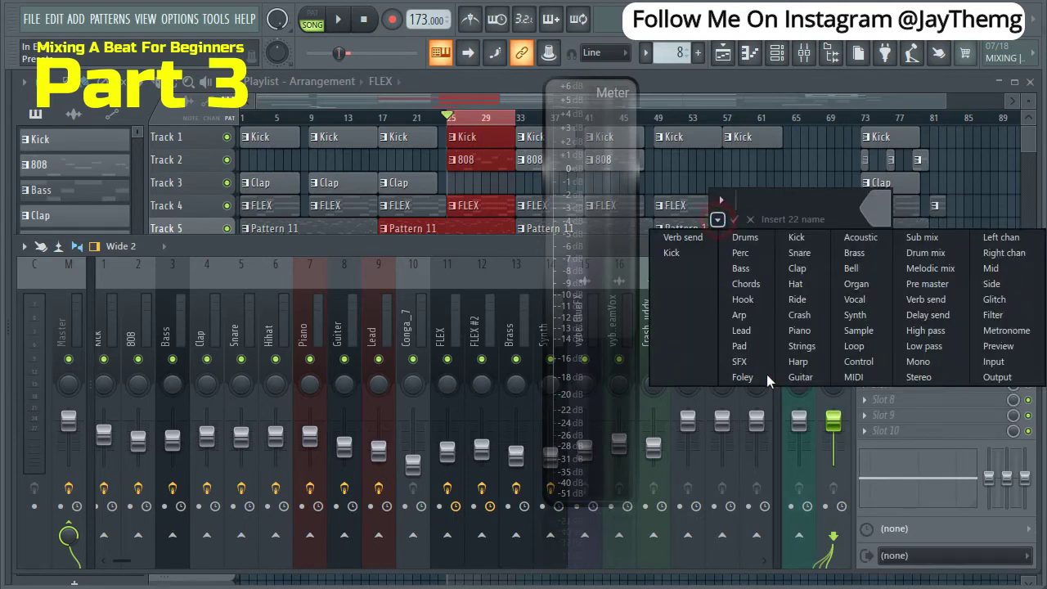
pyautogui.click(928, 321)
# Load Fruity Reeverb 2 in slot 1 of Verb send, enlarge its room size, and set wet to maximum and dry to minimum
pyautogui.click(865, 296)
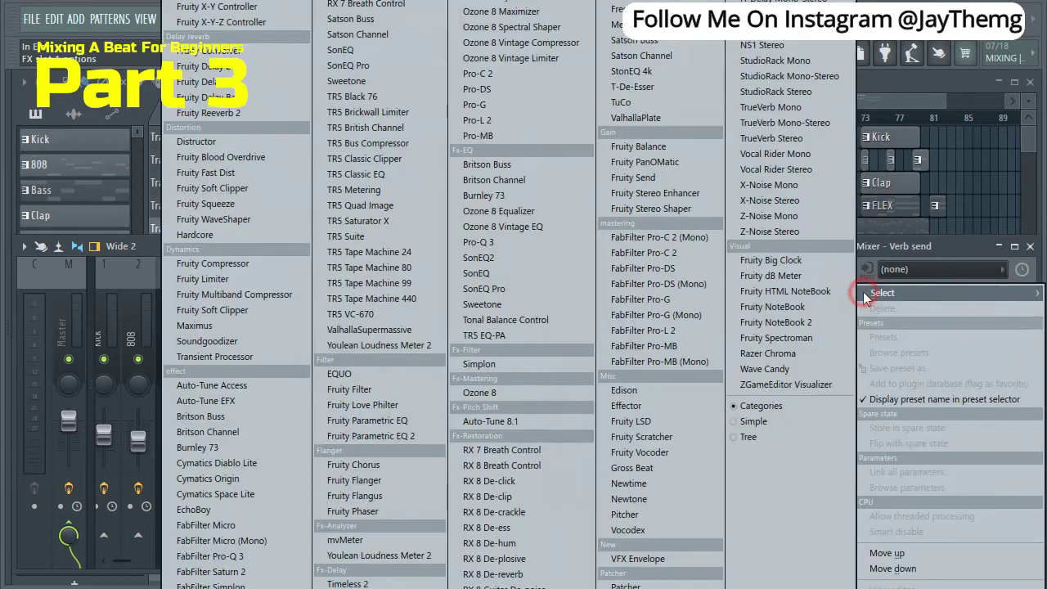
pyautogui.click(209, 112)
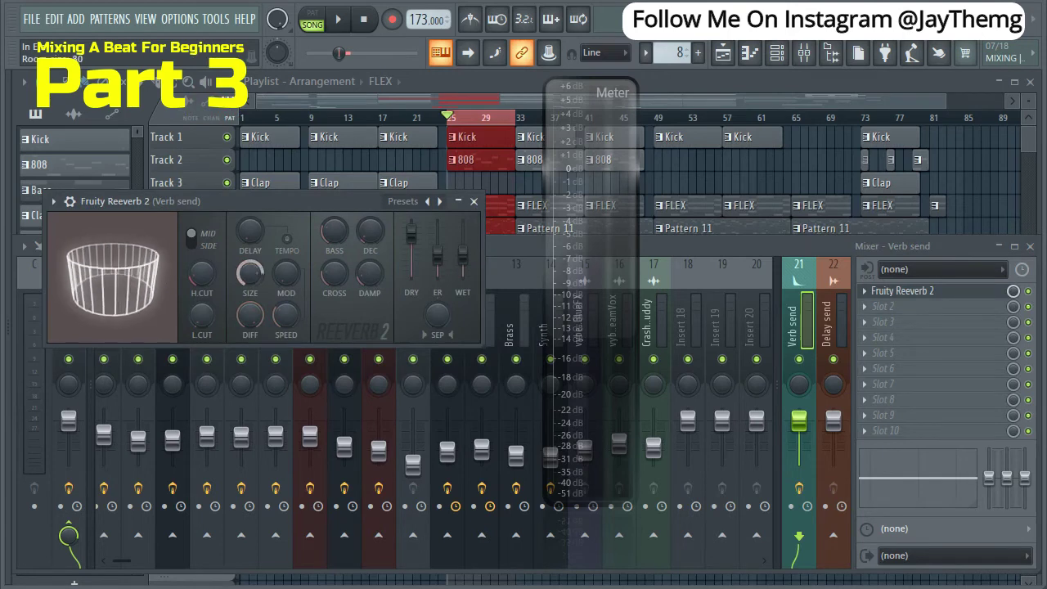
pyautogui.moveTo(463, 254); pyautogui.dragTo(410, 274)
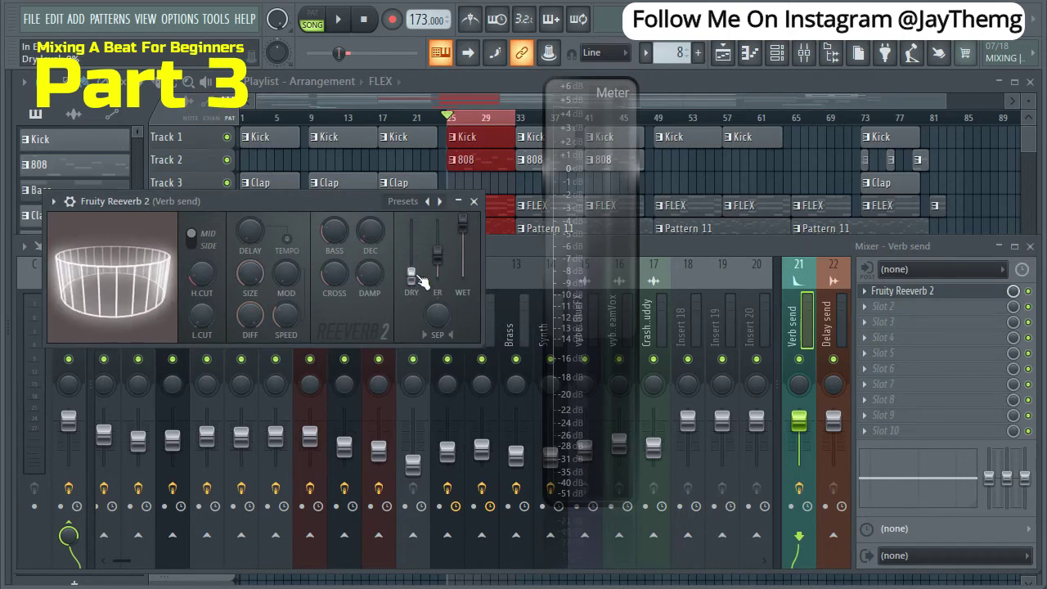
pyautogui.click(473, 201)
# Load Fruity delay 2 in slot 1 of the Delay send track and set its feedback mode to P.PONG
pyautogui.click(824, 313)
pyautogui.click(869, 308)
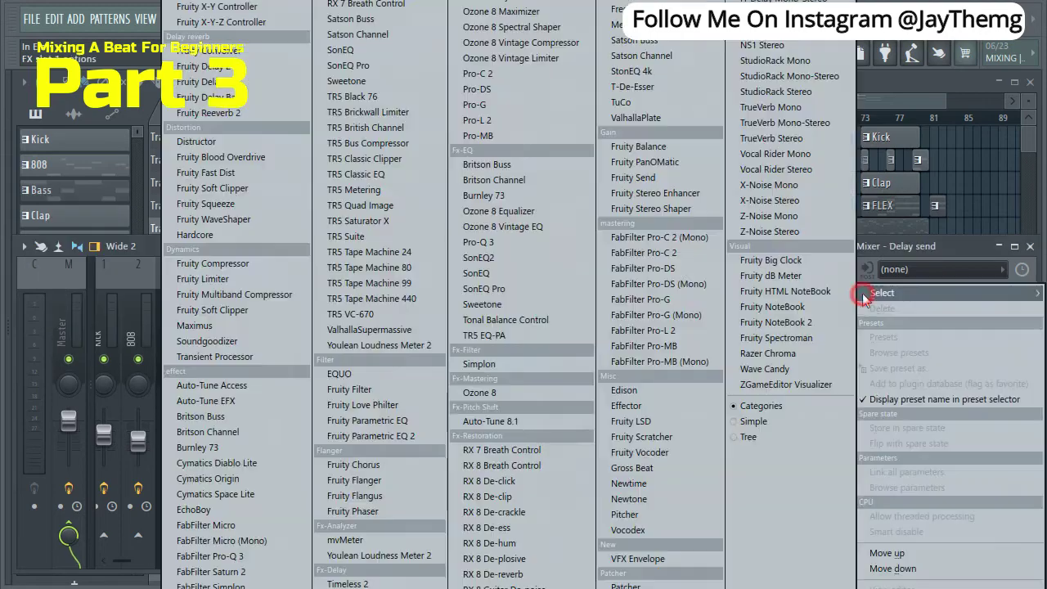
pyautogui.click(226, 69)
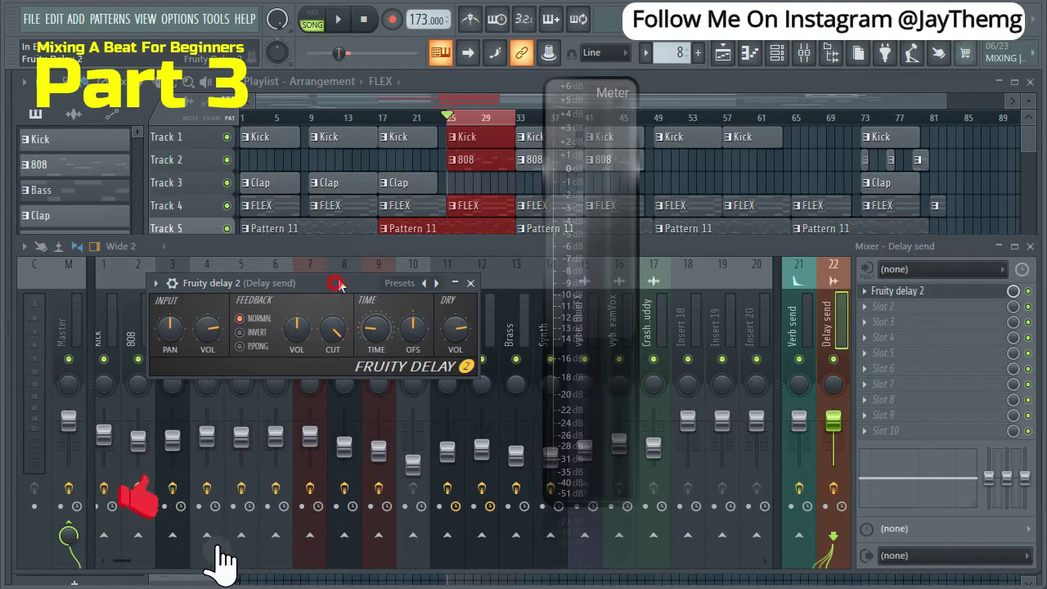
pyautogui.moveTo(357, 282); pyautogui.dragTo(381, 256)
pyautogui.click(264, 320)
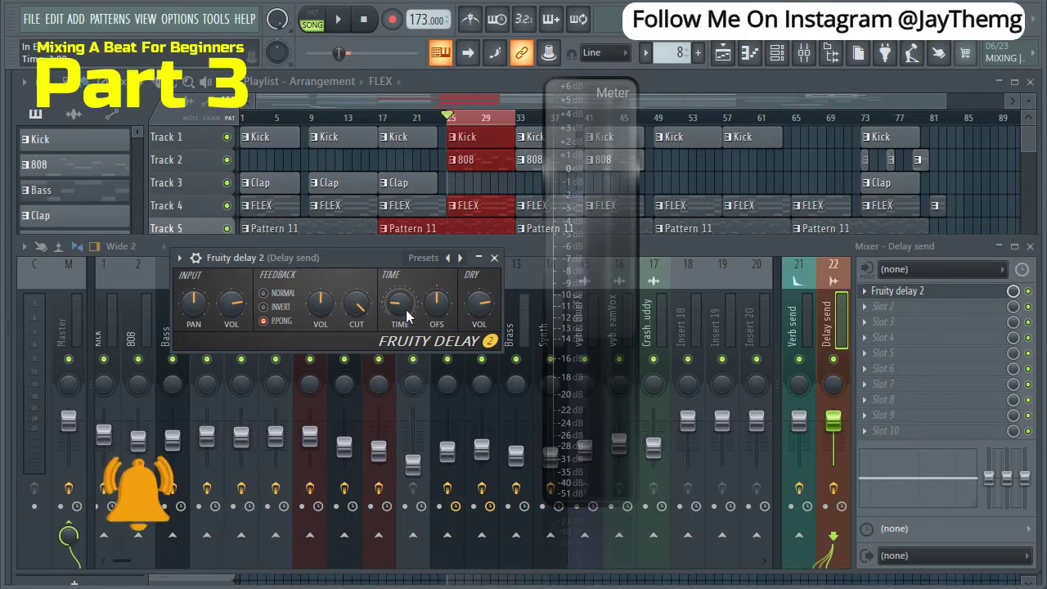
# Close Fruity delay 2, solo the Kick and 808 mixer tracks, and play them together to hear the clash
pyautogui.click(494, 258)
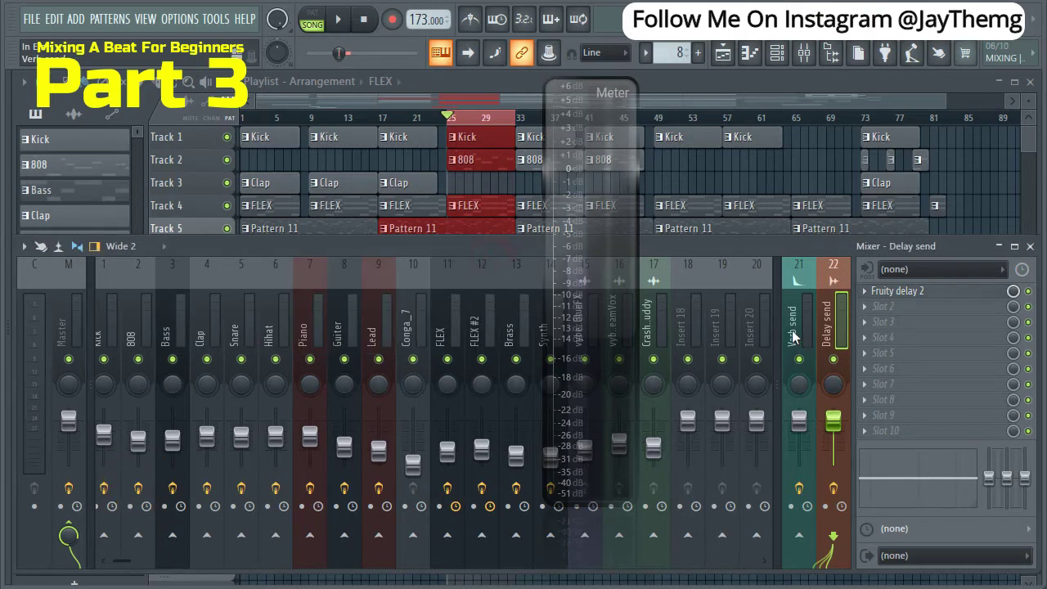
pyautogui.click(114, 360)
pyautogui.rightClick(112, 359)
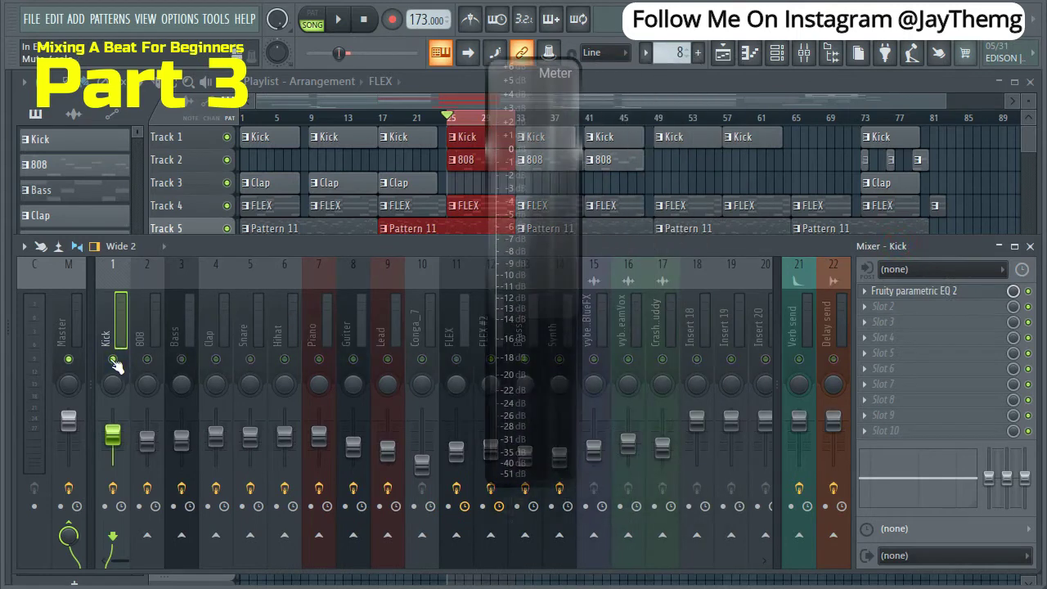
pyautogui.click(147, 359)
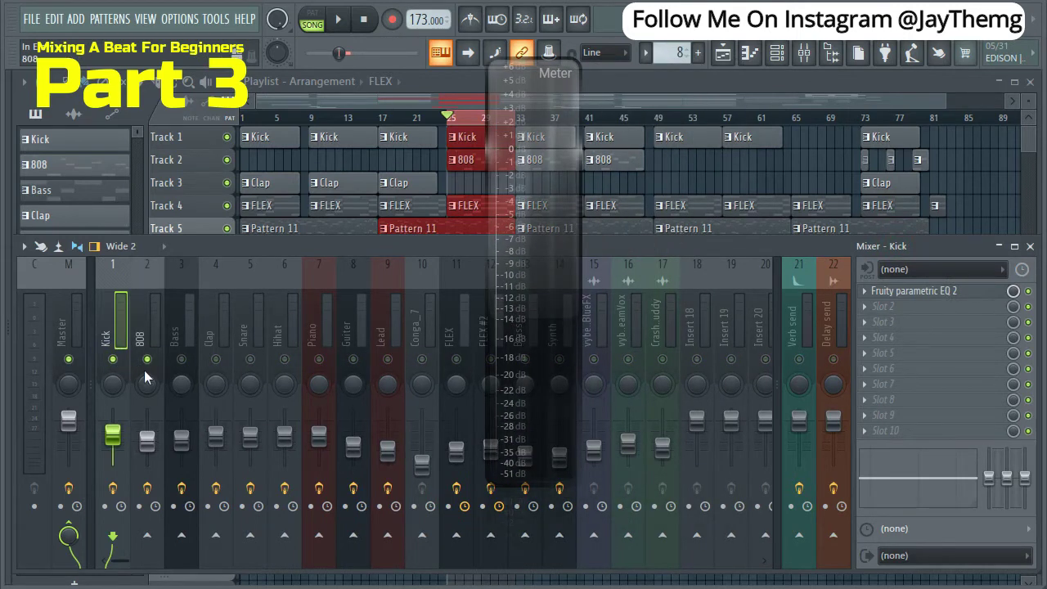
pyautogui.press('space')
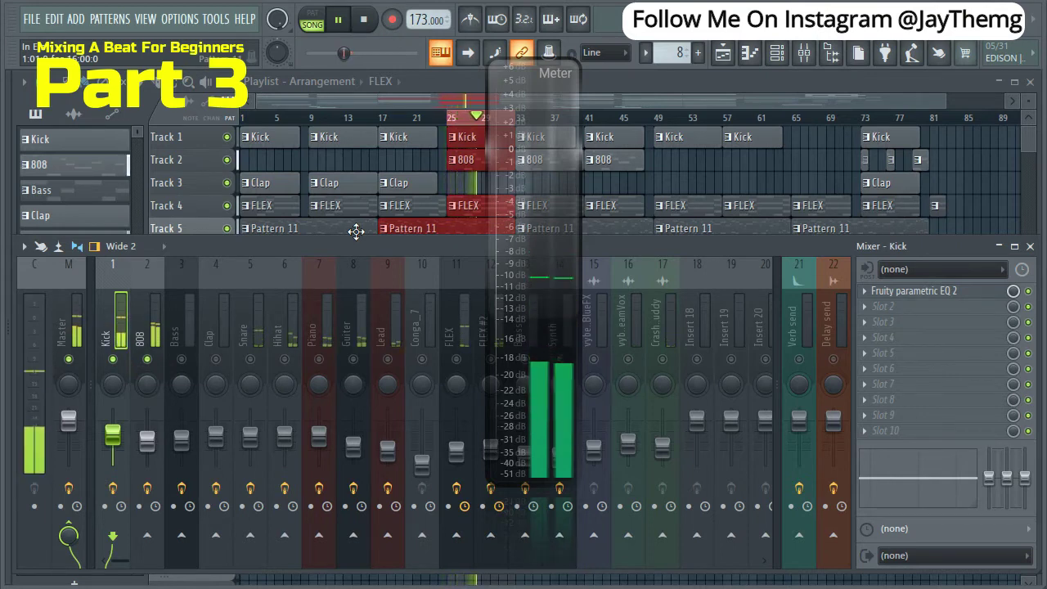
pyautogui.press('space')
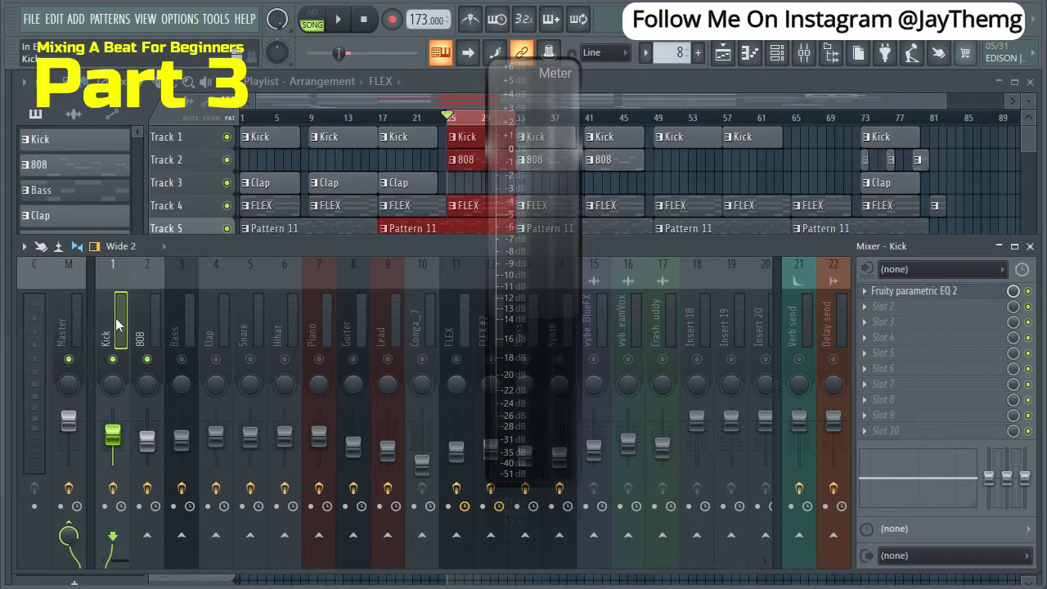
# Load Fruity peak controller in slot 2 of the Kick track and Fruity parametric EQ 2 in slot 2 of the 808 track
pyautogui.click(876, 315)
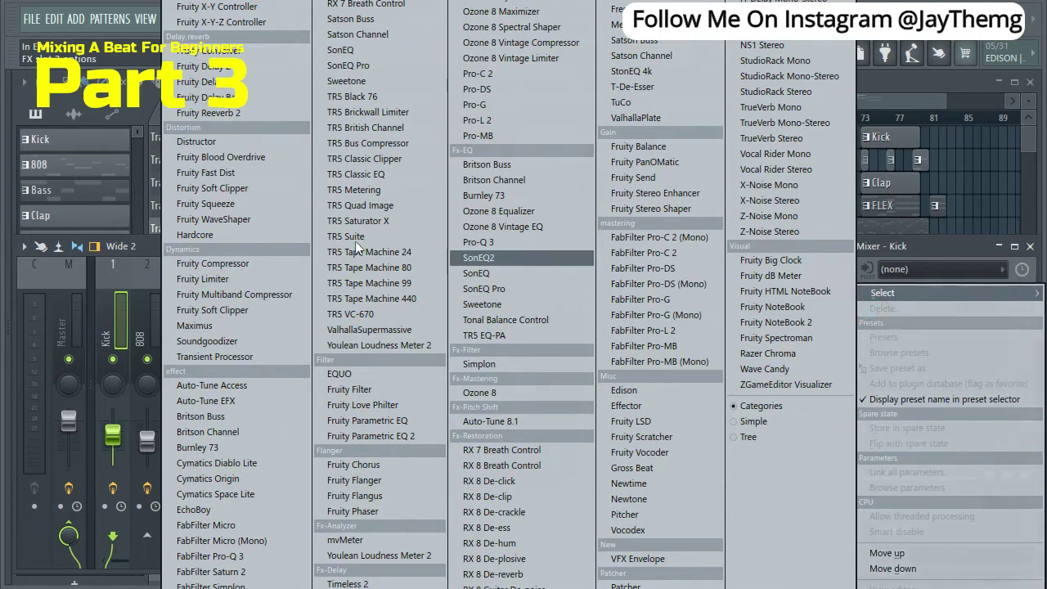
pyautogui.click(210, 3)
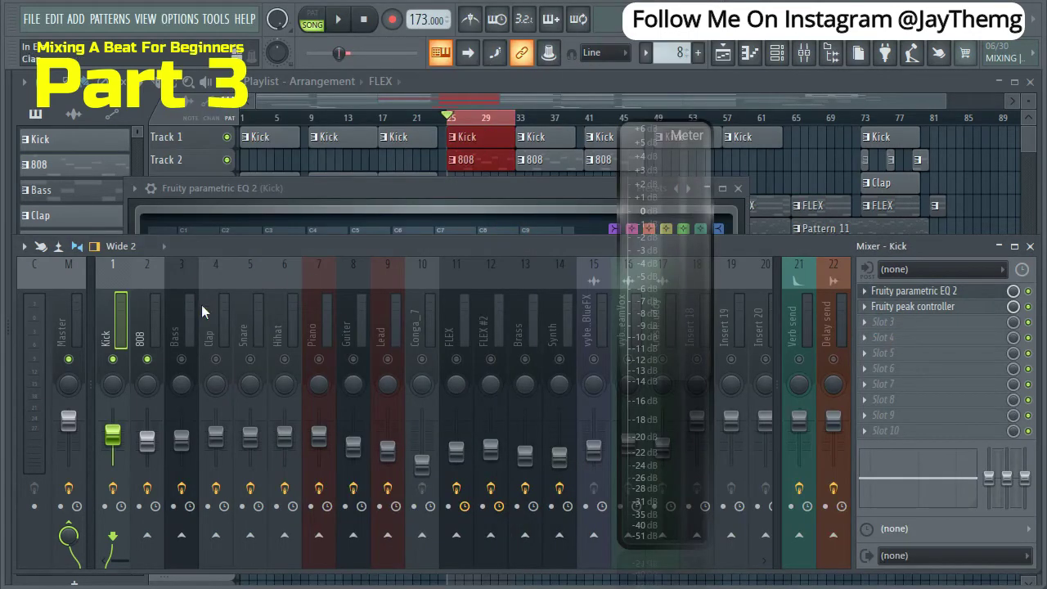
pyautogui.click(146, 315)
pyautogui.click(863, 307)
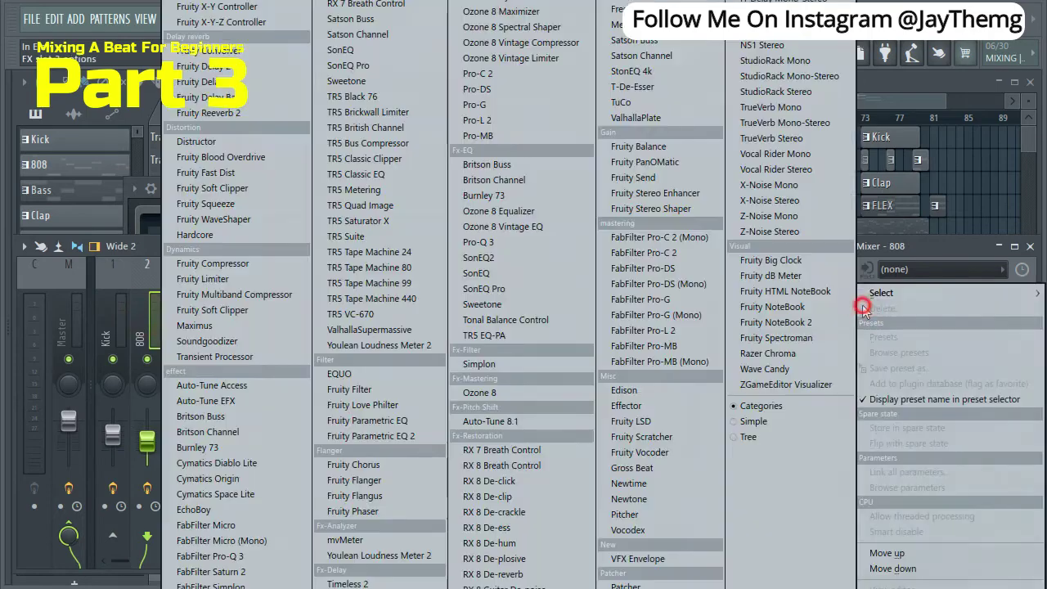
pyautogui.click(400, 435)
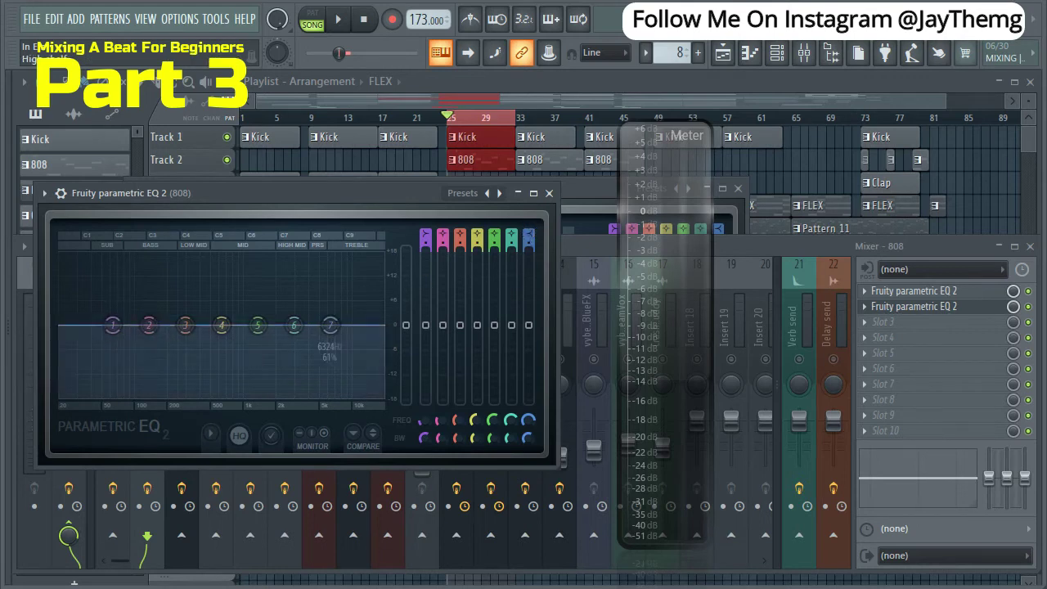
# Disable bands 2 to 7 of the 808's new EQ and set band 1's frequency to about 636 Hz
pyautogui.rightClick(329, 325)
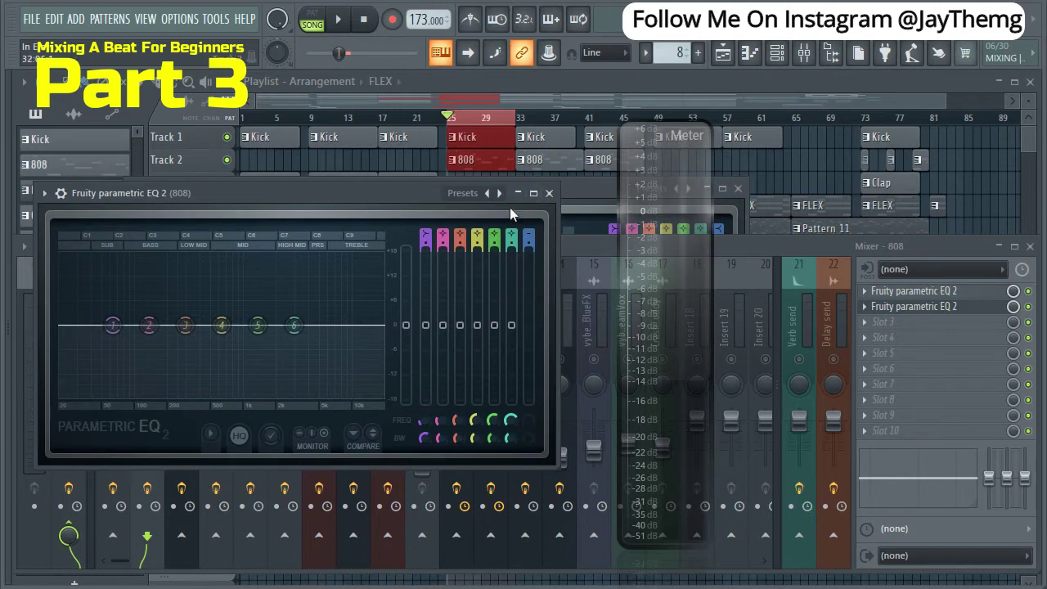
pyautogui.click(510, 231)
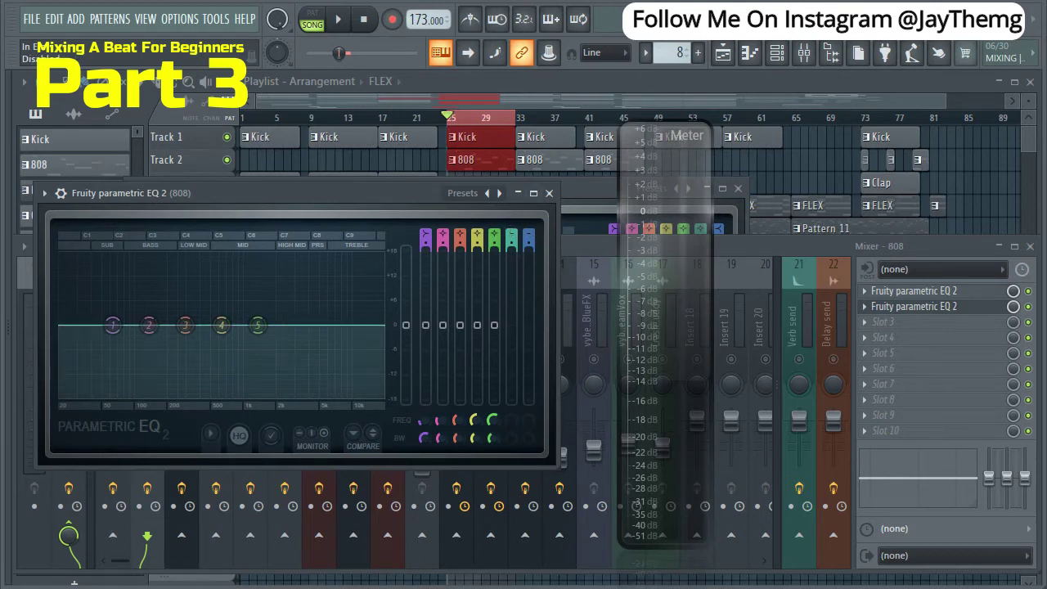
pyautogui.click(495, 233)
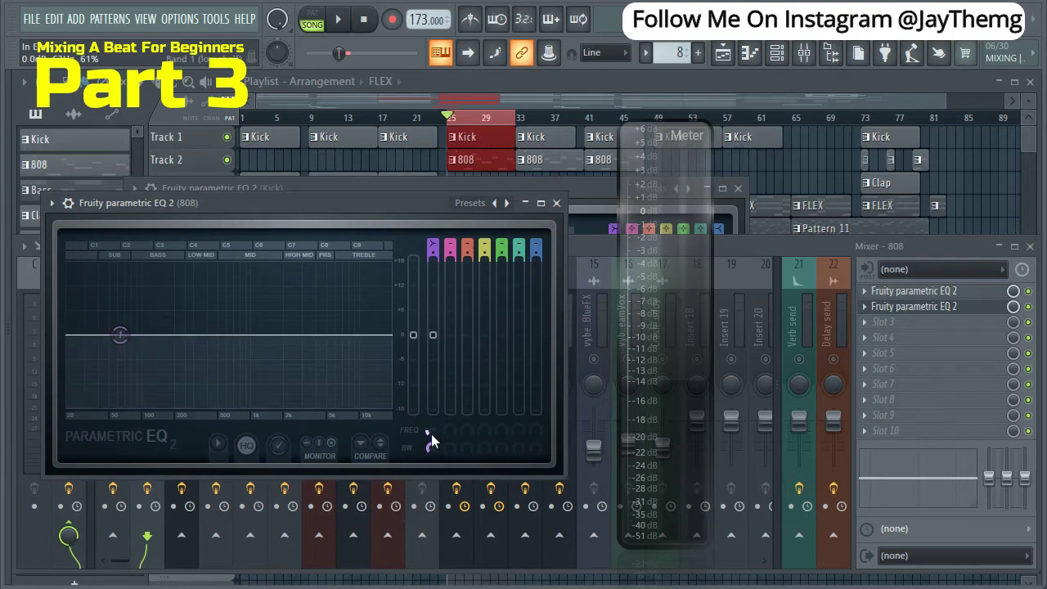
pyautogui.moveTo(430, 433)
pyautogui.mouseDown()
pyautogui.moveTo(426, 411)
pyautogui.moveTo(430, 434)
pyautogui.mouseUp()
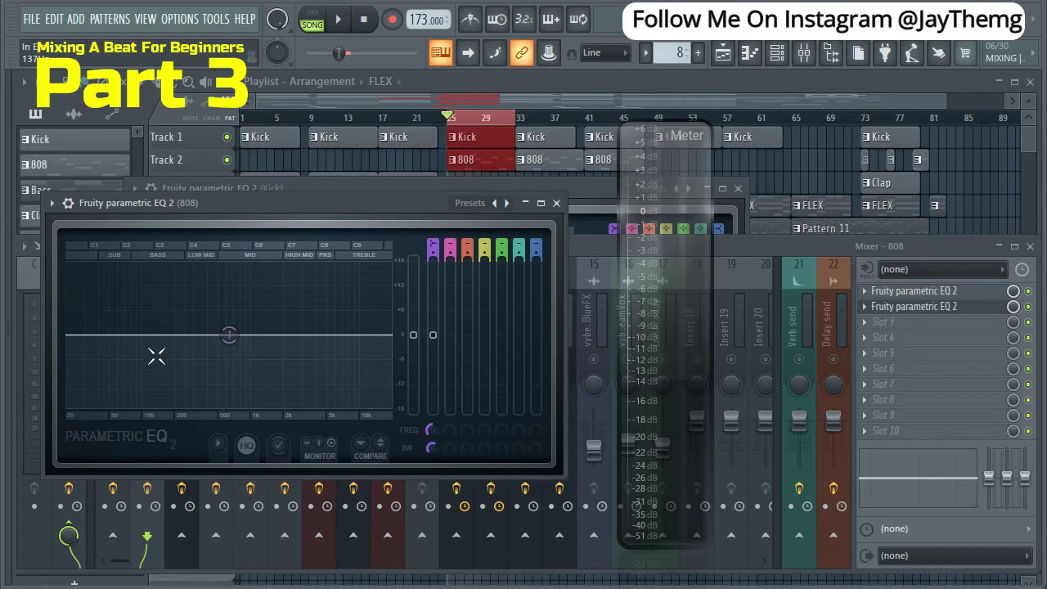
pyautogui.click(229, 334)
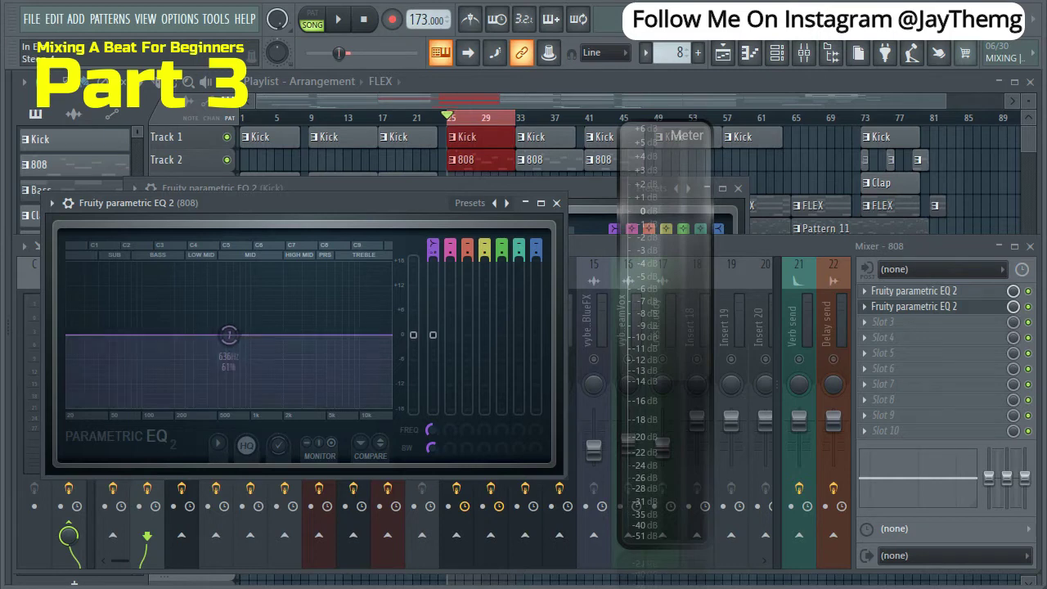
# Shift band 1 of the 808's EQ to about 692 Hz with its level reset, and copy the level value
pyautogui.moveTo(229, 335); pyautogui.dragTo(232, 405)
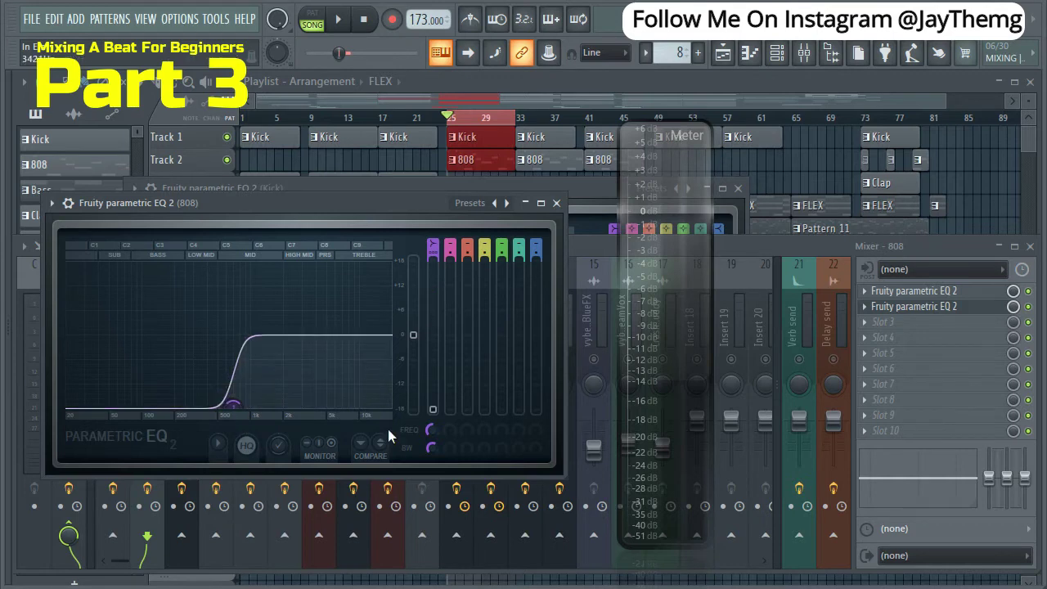
pyautogui.rightClick(436, 410)
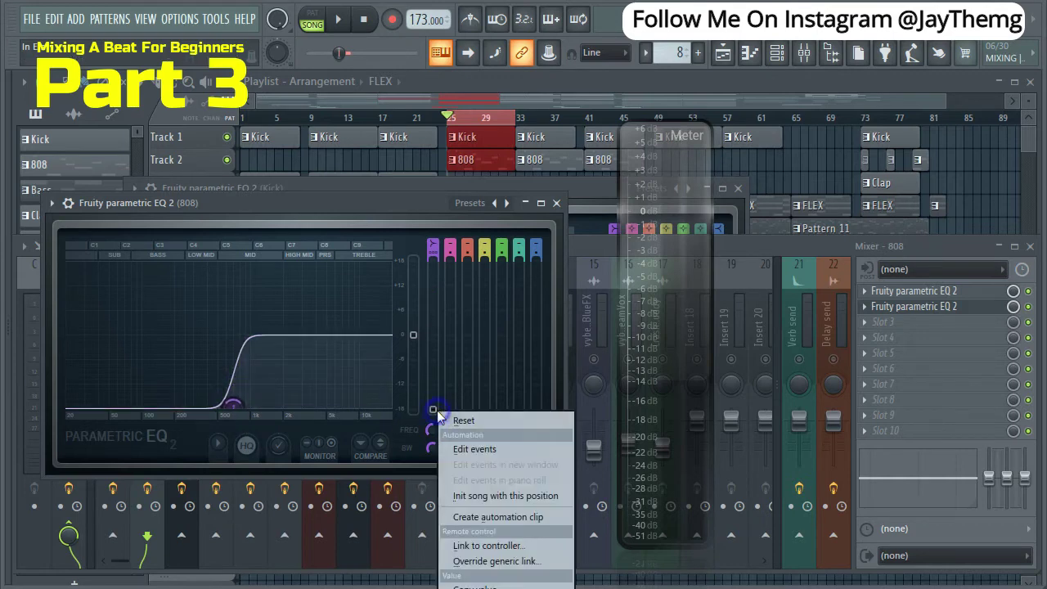
pyautogui.click(448, 423)
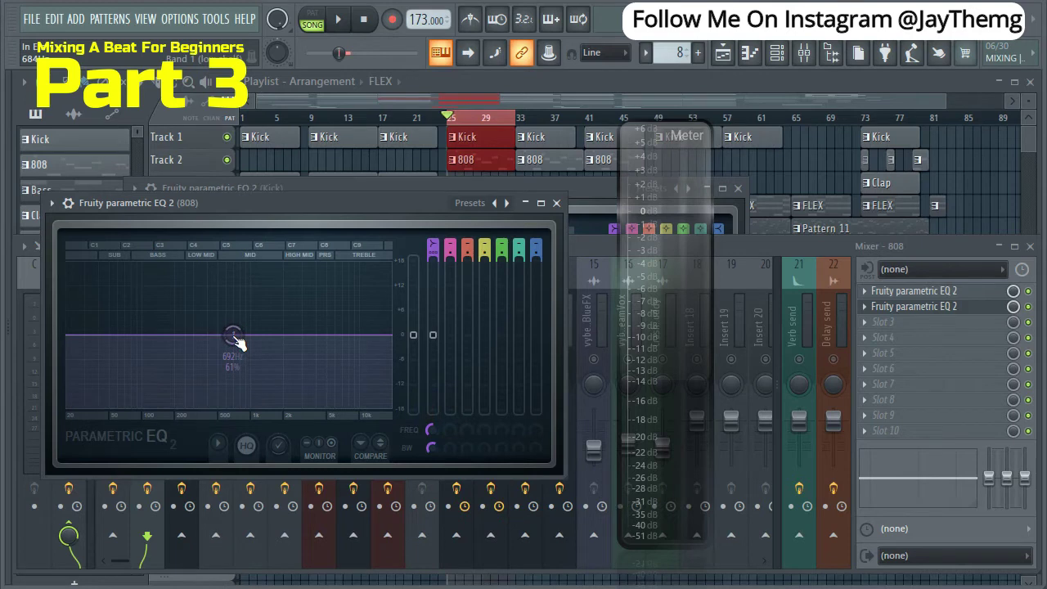
pyautogui.rightClick(435, 335)
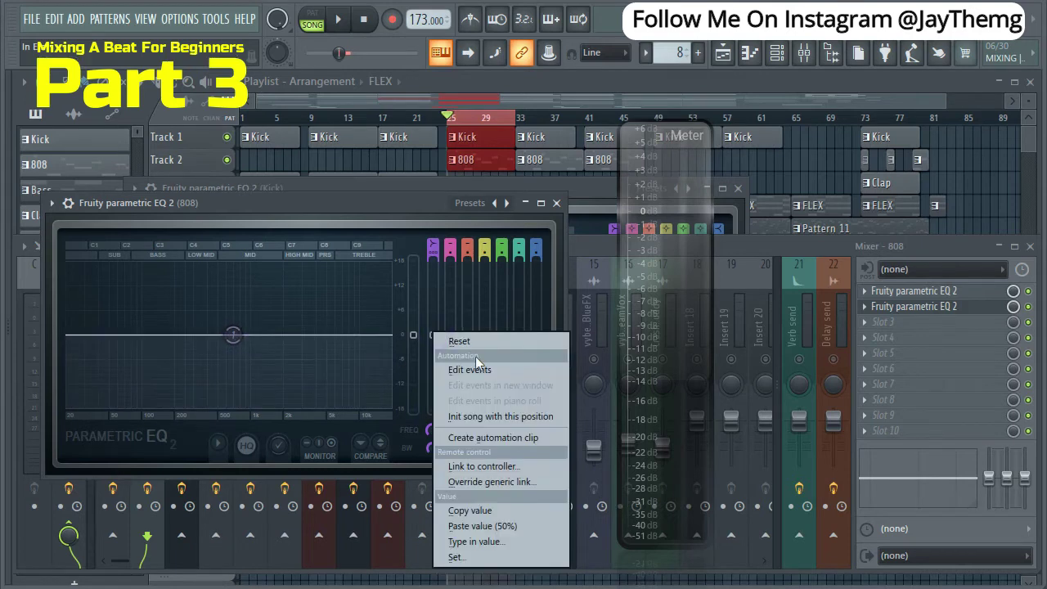
pyautogui.click(460, 511)
pyautogui.click(556, 203)
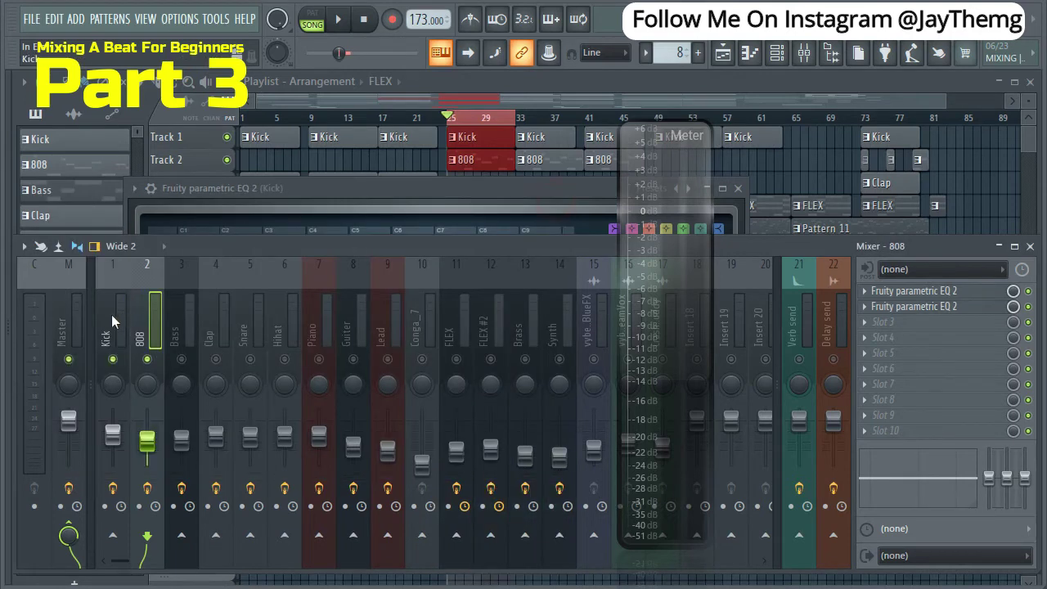
# Paste the copied 50% value into the peak Base setting of the Kick's Fruity peak controller
pyautogui.click(112, 317)
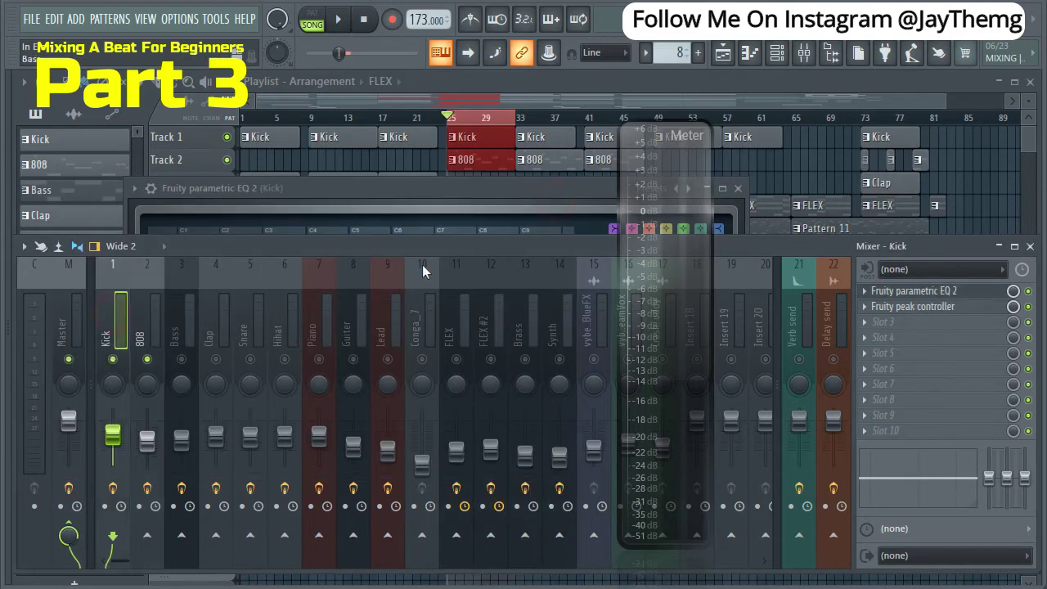
pyautogui.click(922, 308)
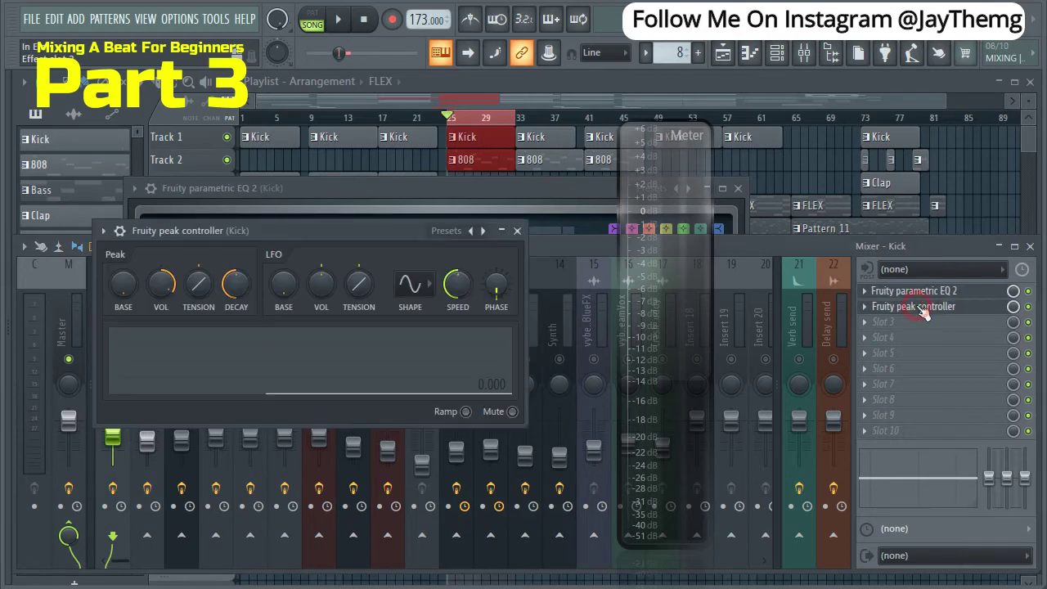
pyautogui.rightClick(127, 284)
pyautogui.click(129, 282)
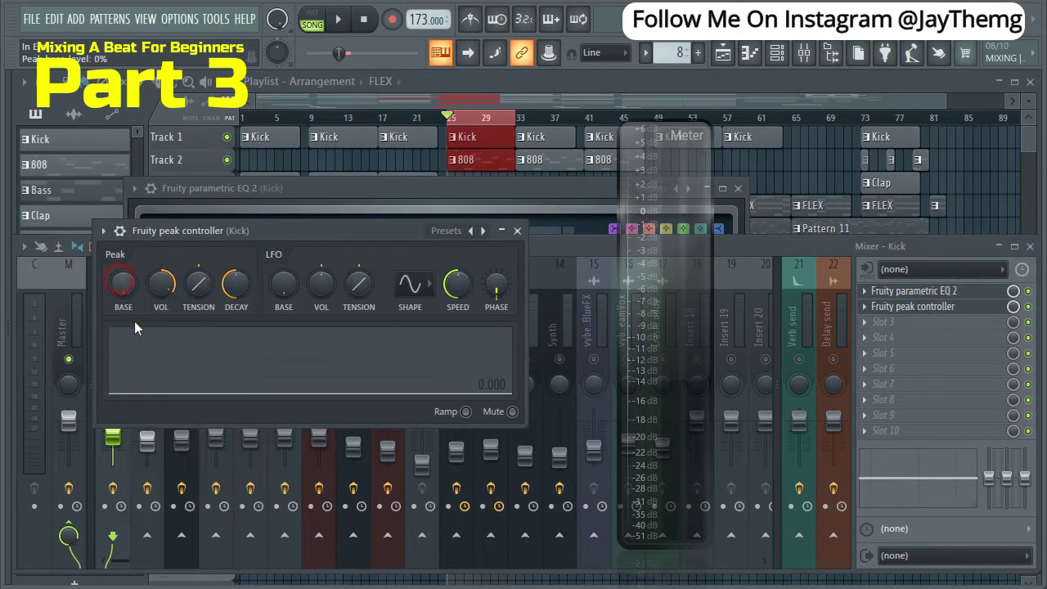
pyautogui.rightClick(131, 278)
pyautogui.click(188, 469)
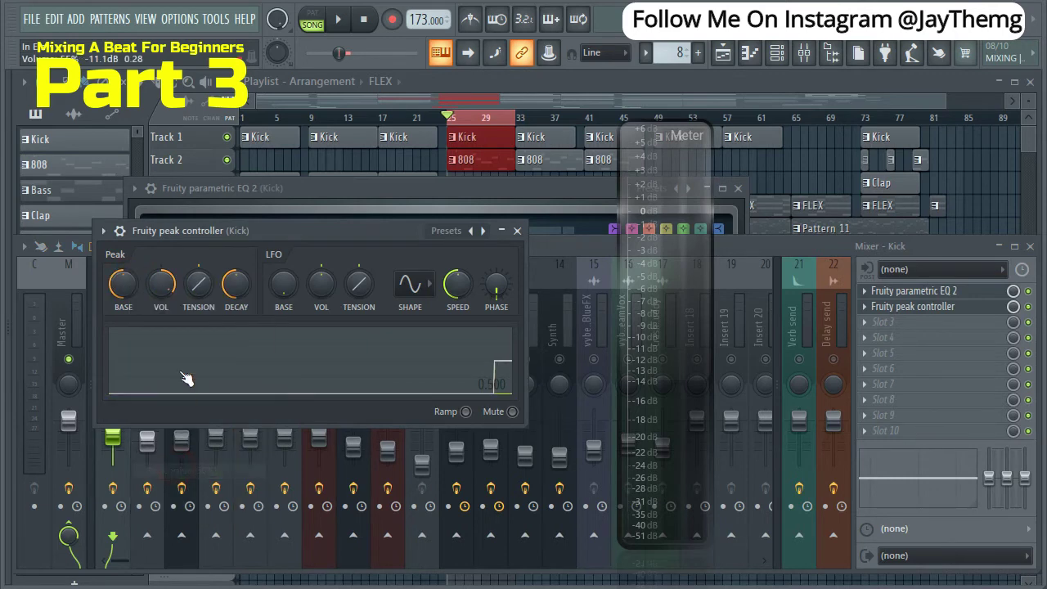
# Link the 808 EQ's band 1 level to the internal controller Peak ctrl - Peak of the Kick's Fruity peak controller
pyautogui.moveTo(299, 230); pyautogui.dragTo(309, 268)
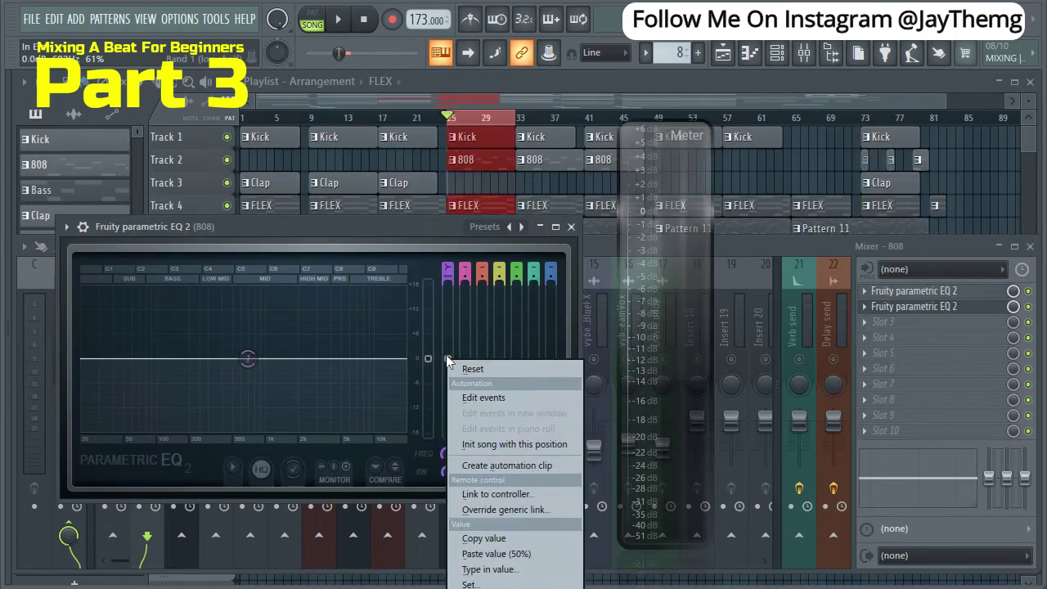
pyautogui.click(445, 359)
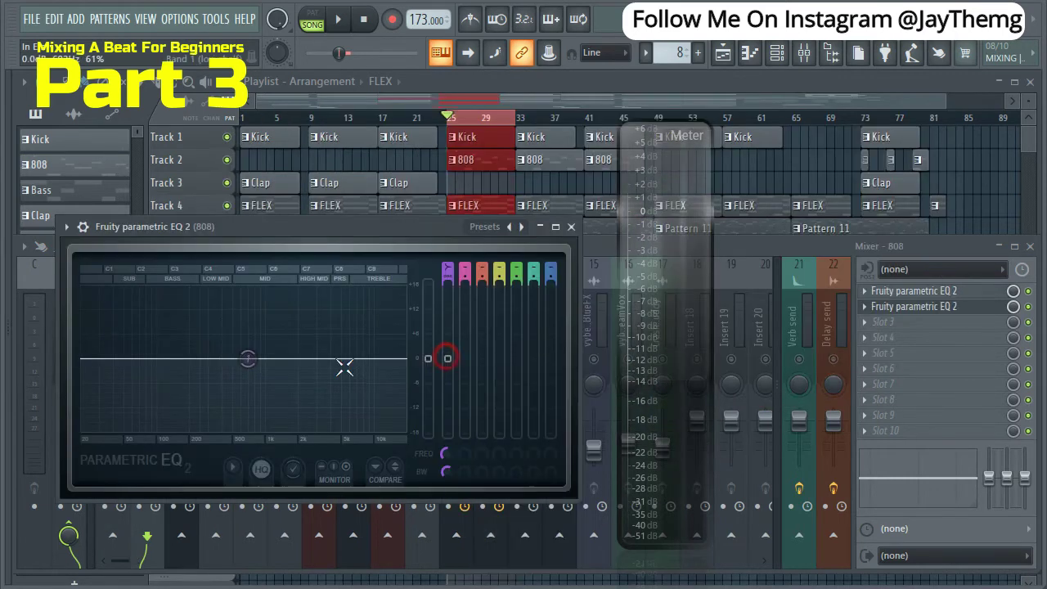
pyautogui.rightClick(449, 359)
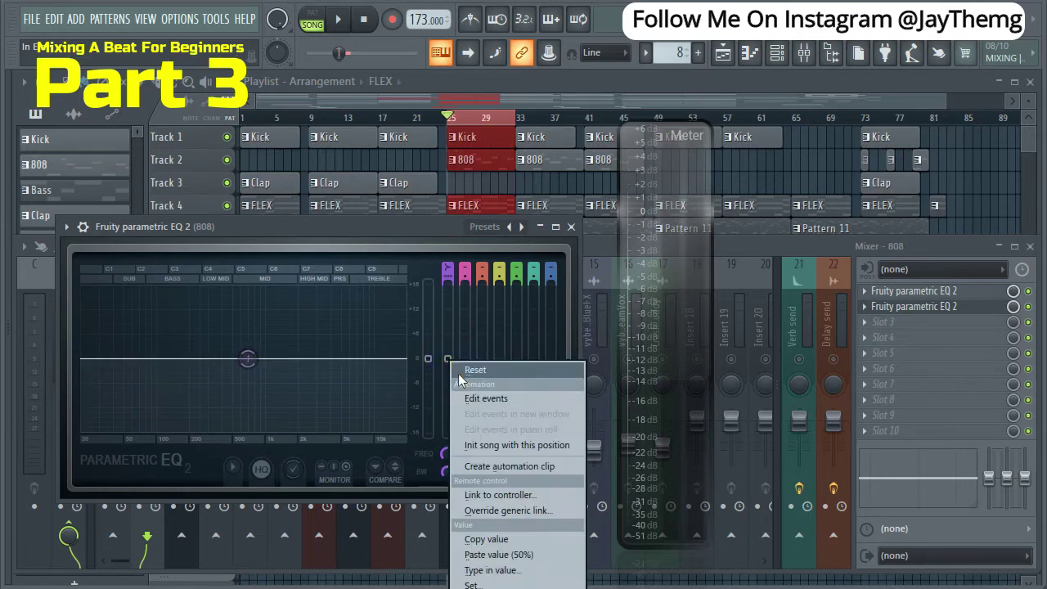
pyautogui.click(532, 497)
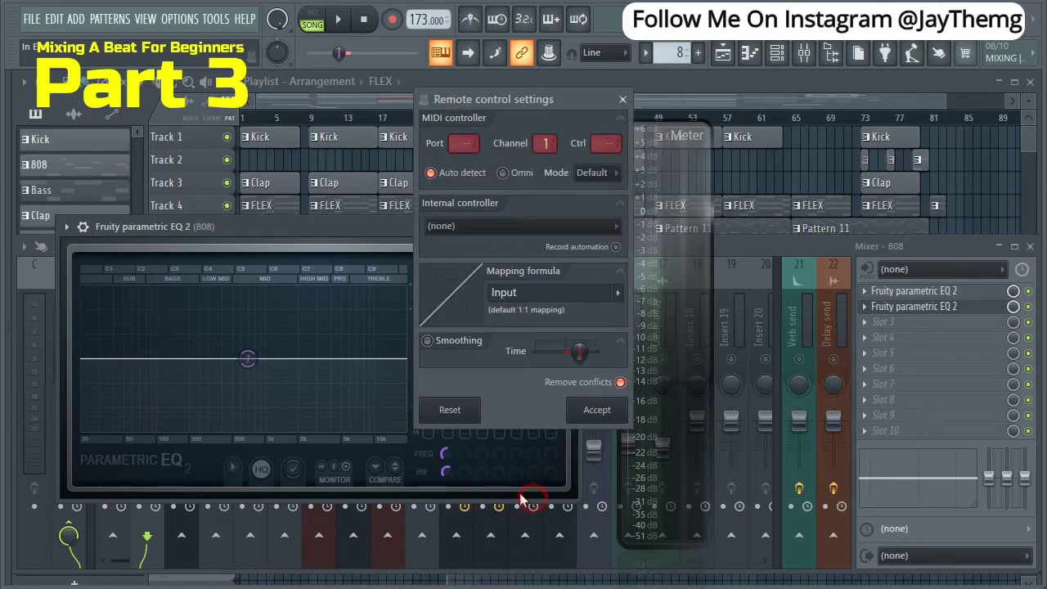
pyautogui.click(481, 227)
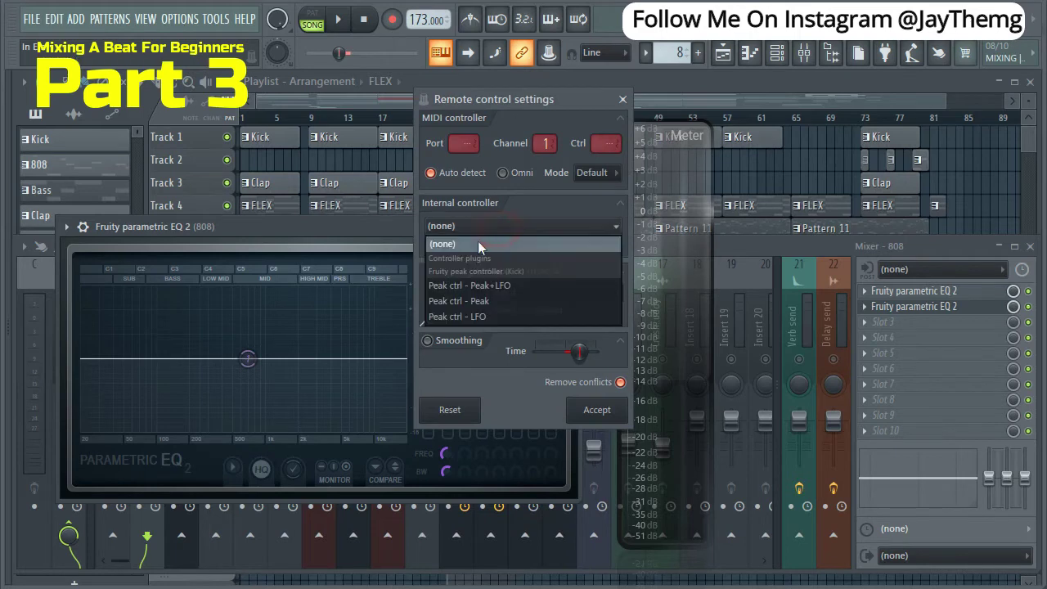
pyautogui.click(462, 301)
pyautogui.click(597, 409)
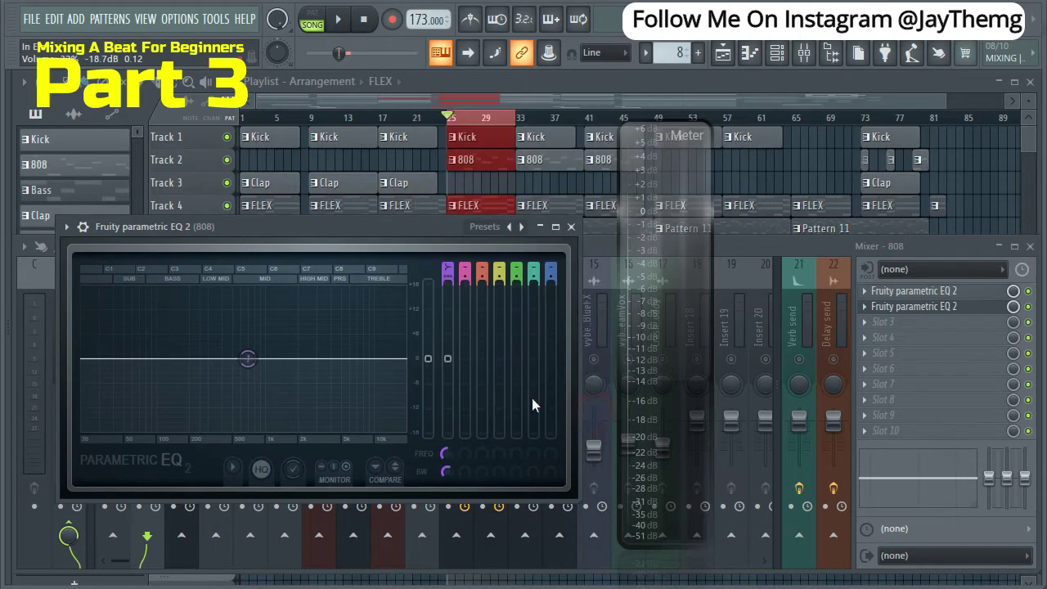
# Play the soloed Kick and 808 to check how the linked EQ band reacts, keeping the 808's EQ in view
pyautogui.moveTo(293, 225); pyautogui.dragTo(327, 139)
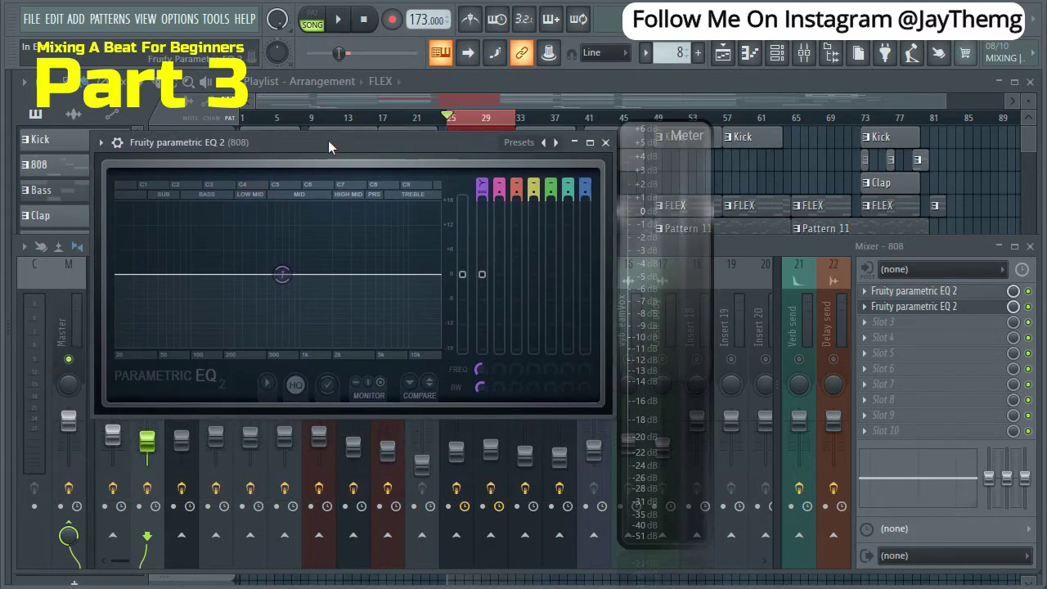
pyautogui.press('space')
pyautogui.press('space')
# Turn the Kick peak controller's peak volume to a negative amount and bring the 808's EQ back into view
pyautogui.moveTo(294, 139); pyautogui.dragTo(561, 173)
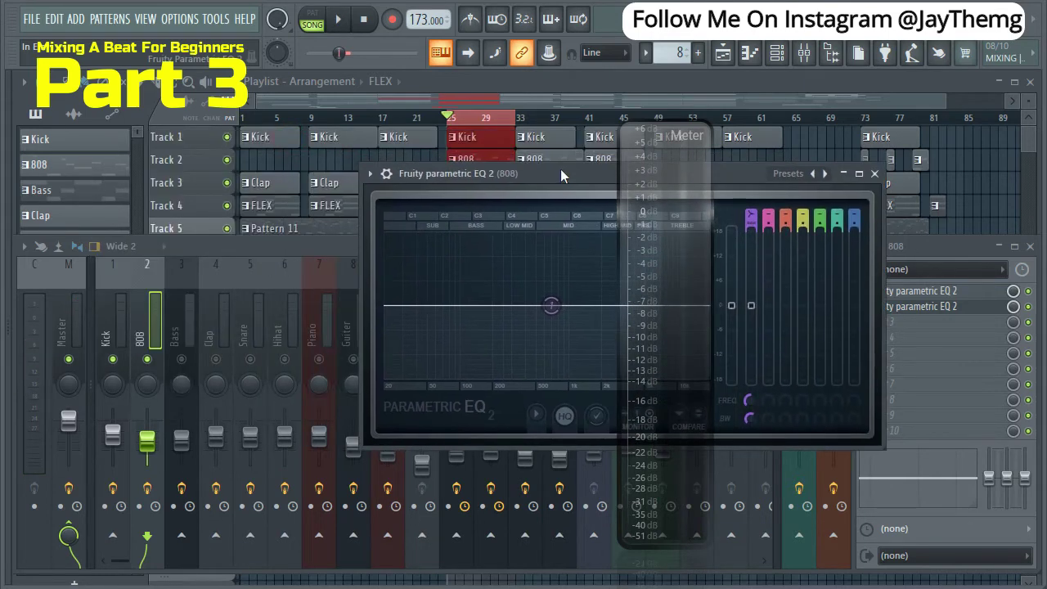
pyautogui.click(114, 332)
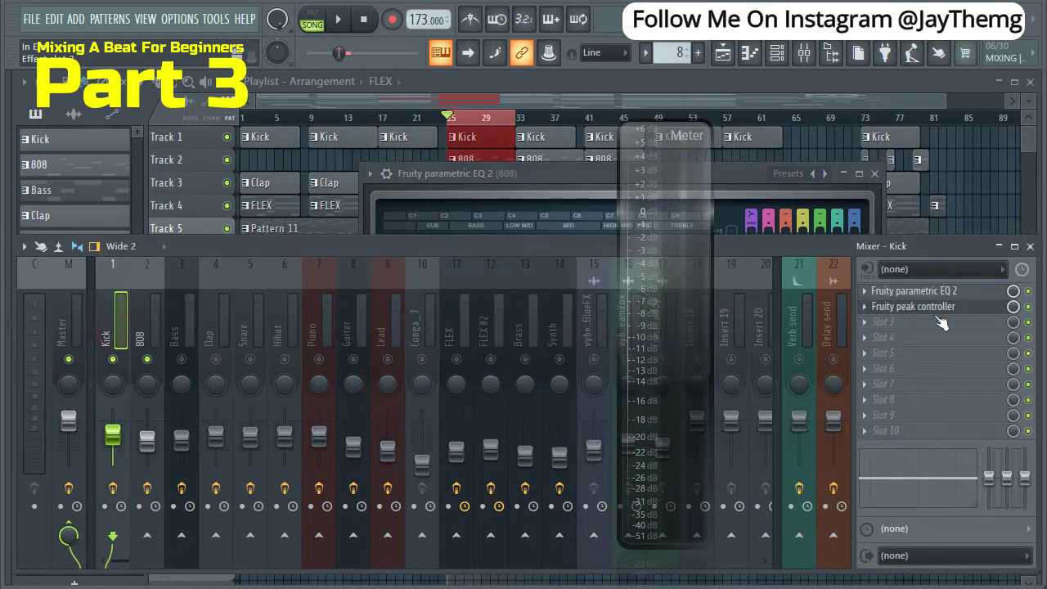
pyautogui.click(932, 307)
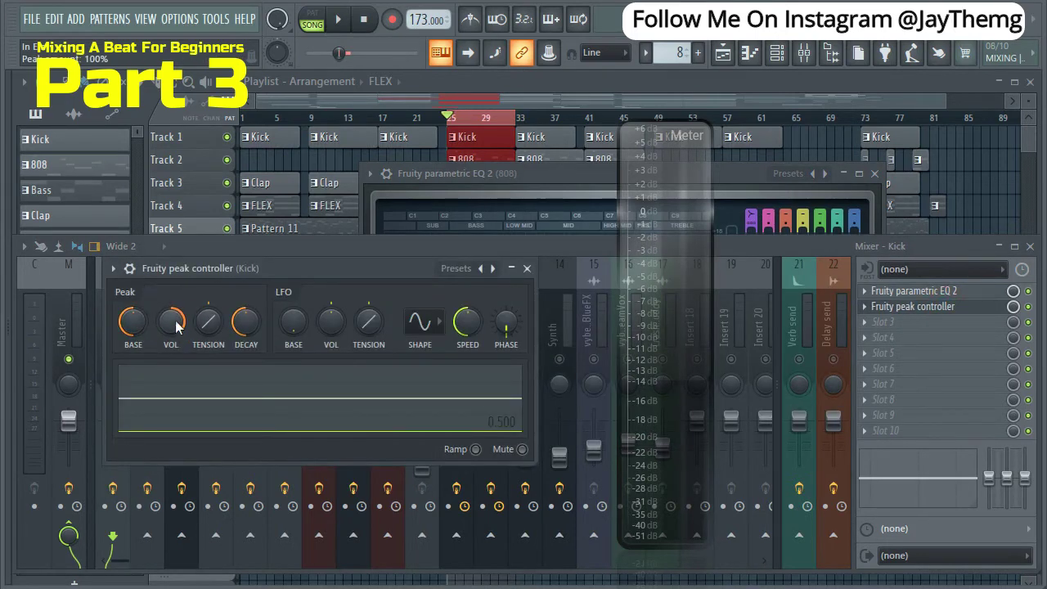
pyautogui.moveTo(176, 324); pyautogui.dragTo(191, 301)
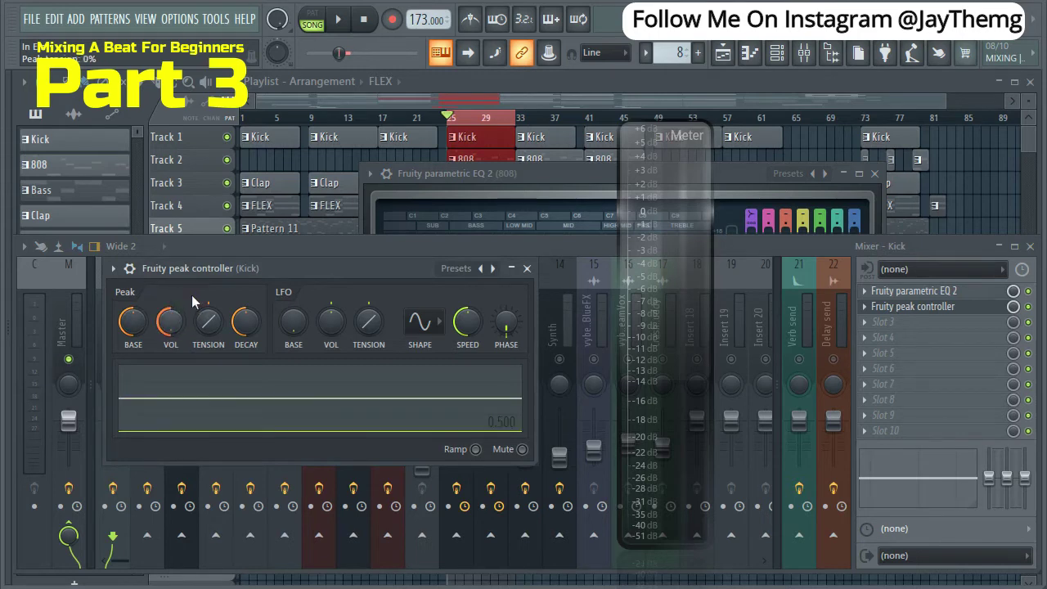
pyautogui.moveTo(550, 173); pyautogui.dragTo(297, 190)
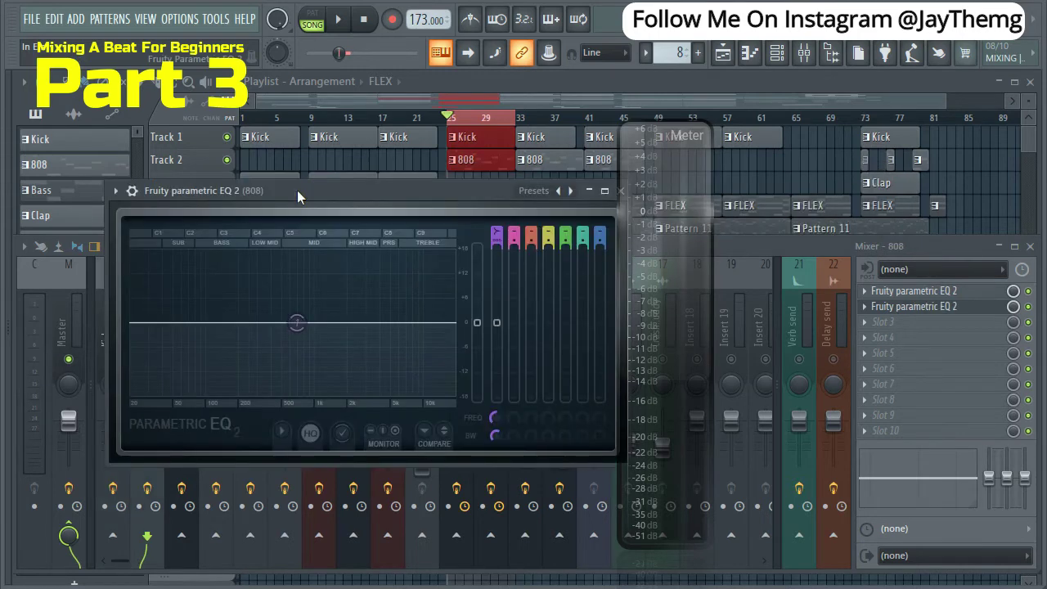
# Lower the 808 EQ's band 1 frequency to 269 Hz, play the Kick and 808 to compare, and close the EQ
pyautogui.press('space')
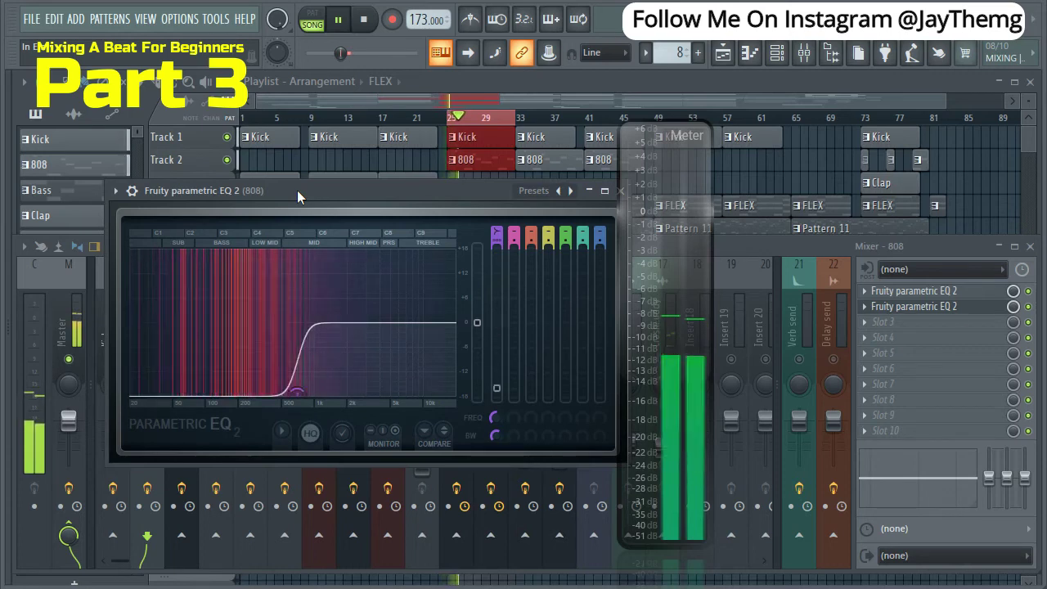
pyautogui.press('space')
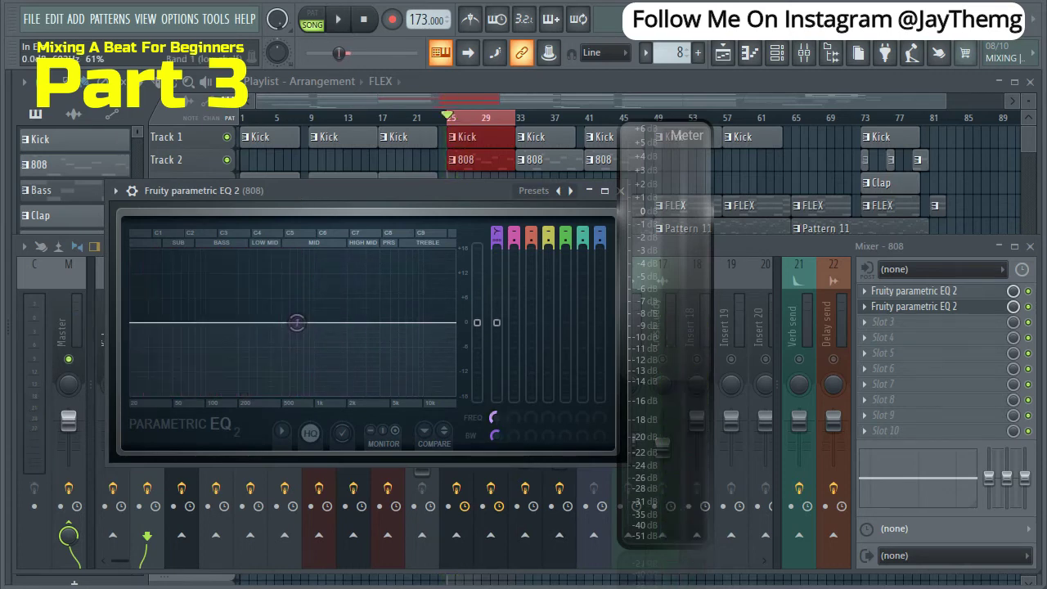
pyautogui.moveTo(493, 417)
pyautogui.mouseDown()
pyautogui.moveTo(496, 427)
pyautogui.moveTo(498, 415)
pyautogui.mouseUp()
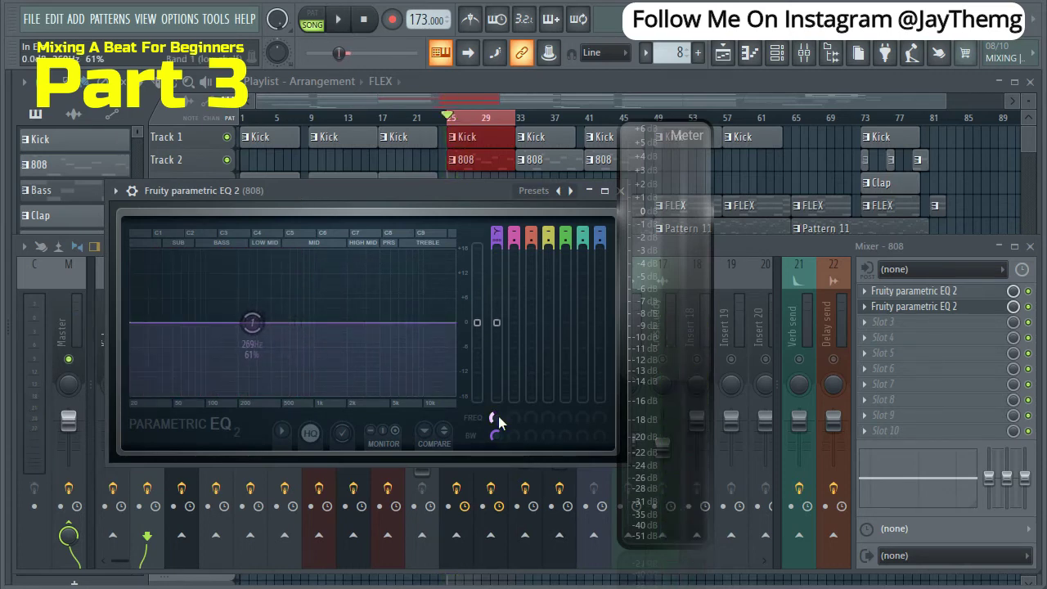
pyautogui.press('space')
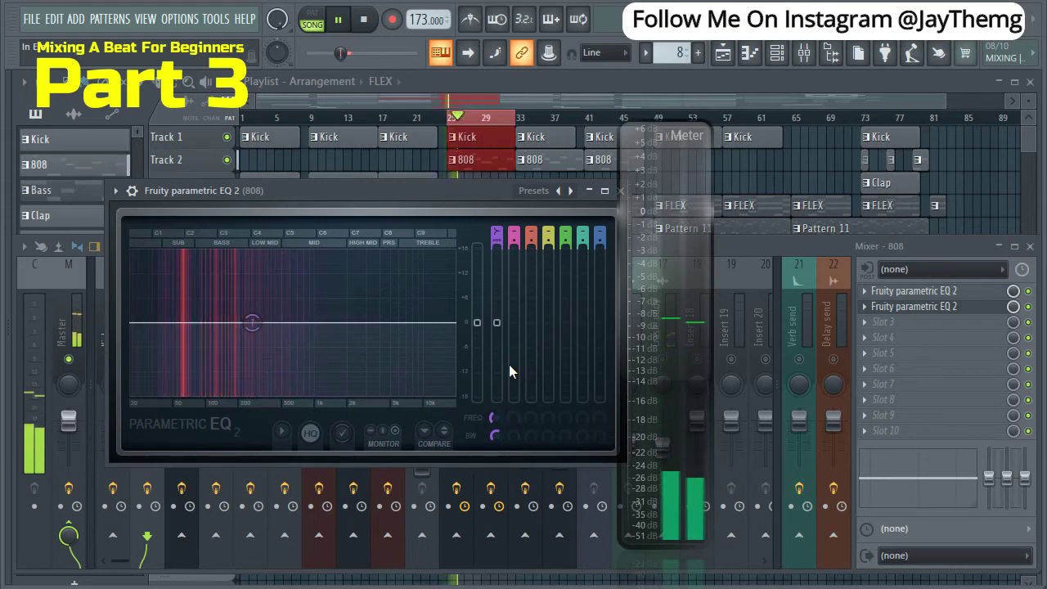
pyautogui.press('space')
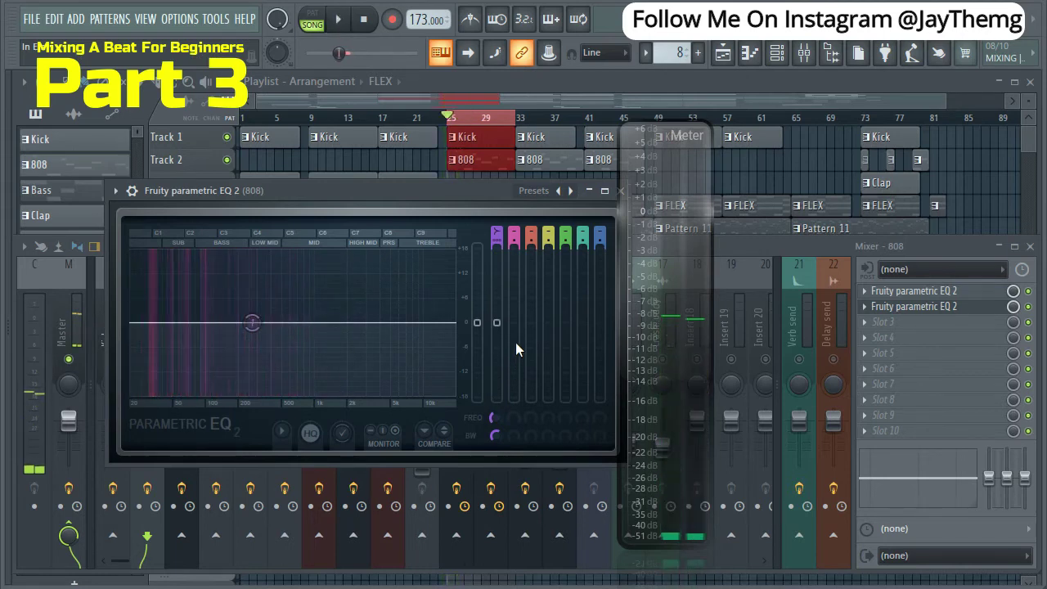
pyautogui.moveTo(508, 197); pyautogui.dragTo(416, 205)
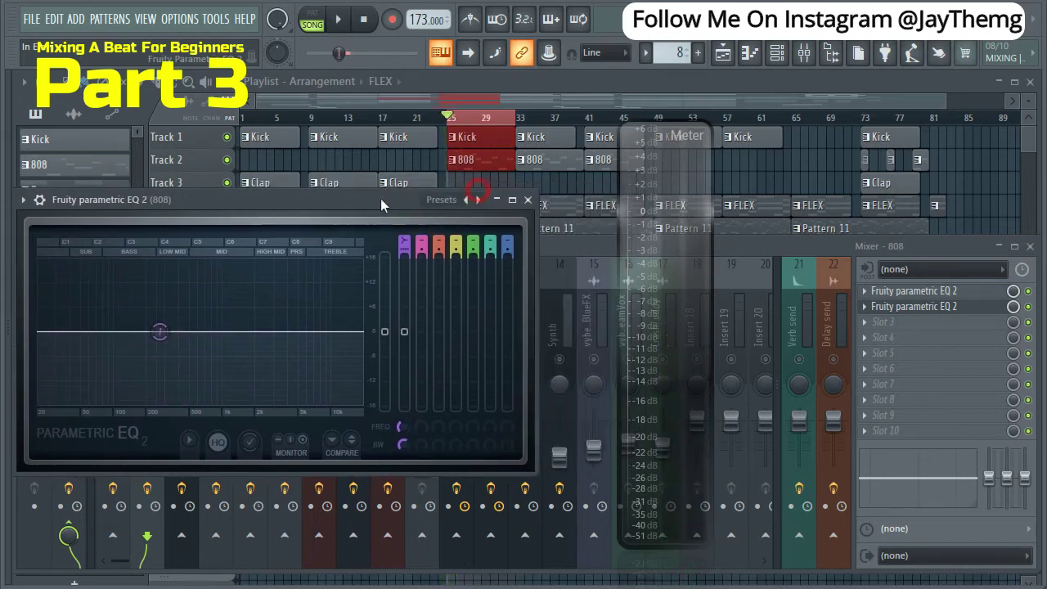
pyautogui.click(529, 202)
# Ease the peak volume of the Kick's Fruity peak controller to about -78% and fine-tune it during playback
pyautogui.click(109, 323)
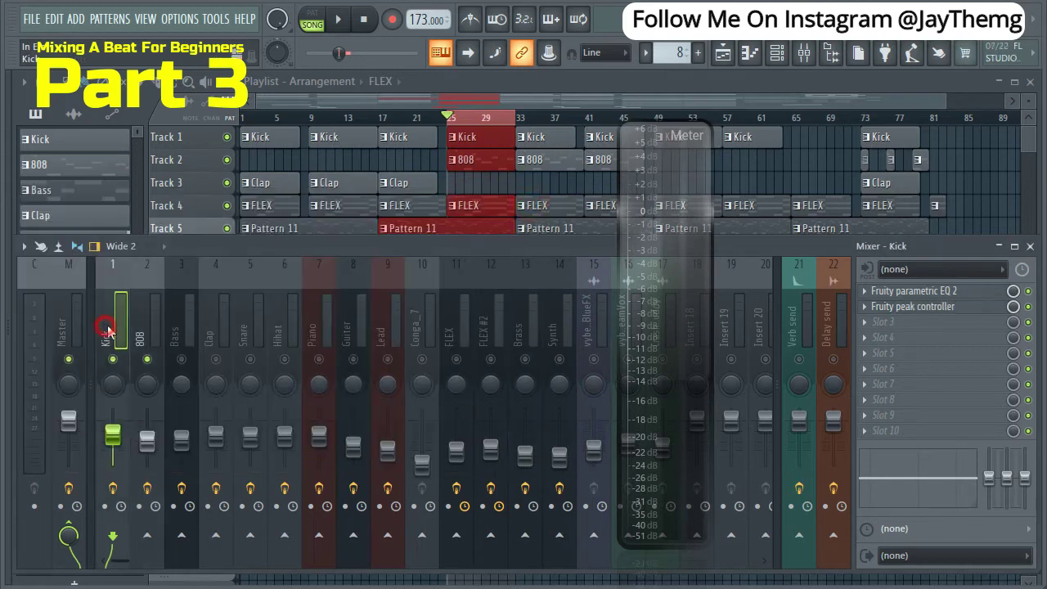
pyautogui.click(912, 309)
pyautogui.moveTo(351, 262); pyautogui.dragTo(419, 254)
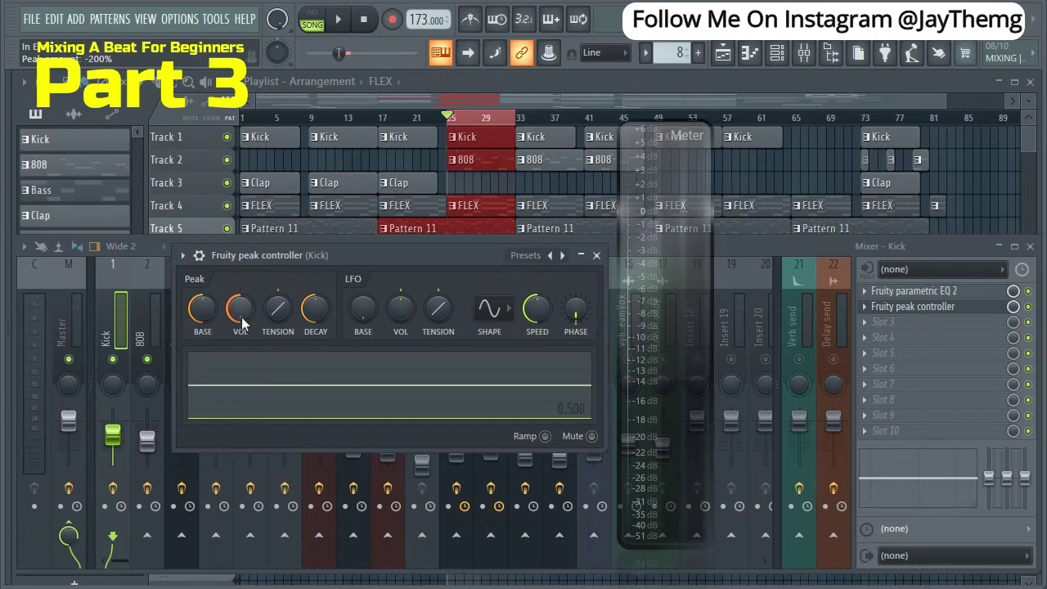
pyautogui.moveTo(243, 323)
pyautogui.mouseDown()
pyautogui.moveTo(243, 307)
pyautogui.moveTo(240, 327)
pyautogui.mouseUp()
pyautogui.press('space')
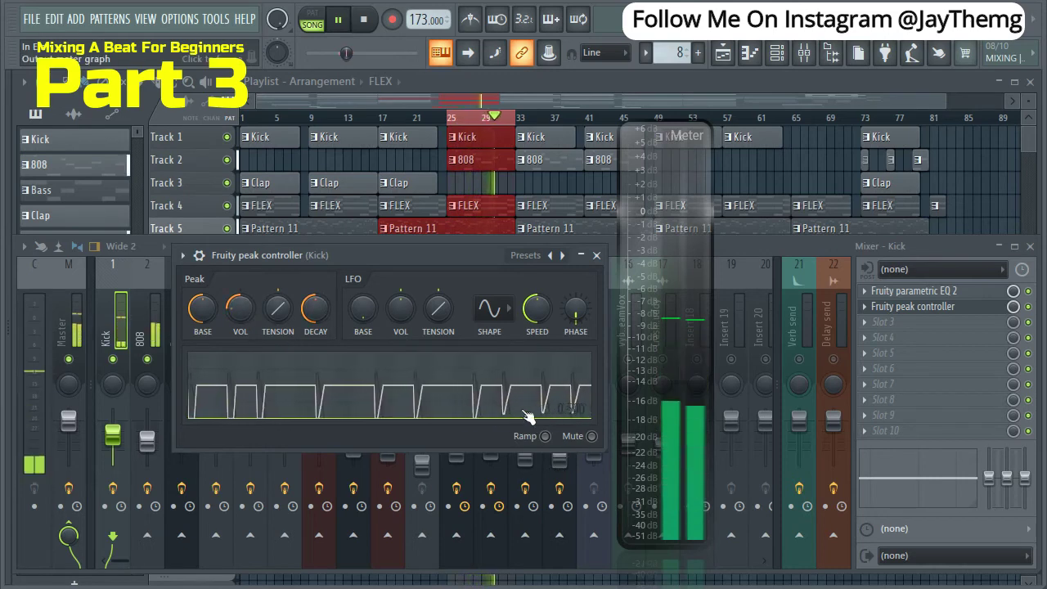
pyautogui.moveTo(232, 312)
pyautogui.mouseDown()
pyautogui.moveTo(232, 335)
pyautogui.moveTo(235, 310)
pyautogui.mouseUp()
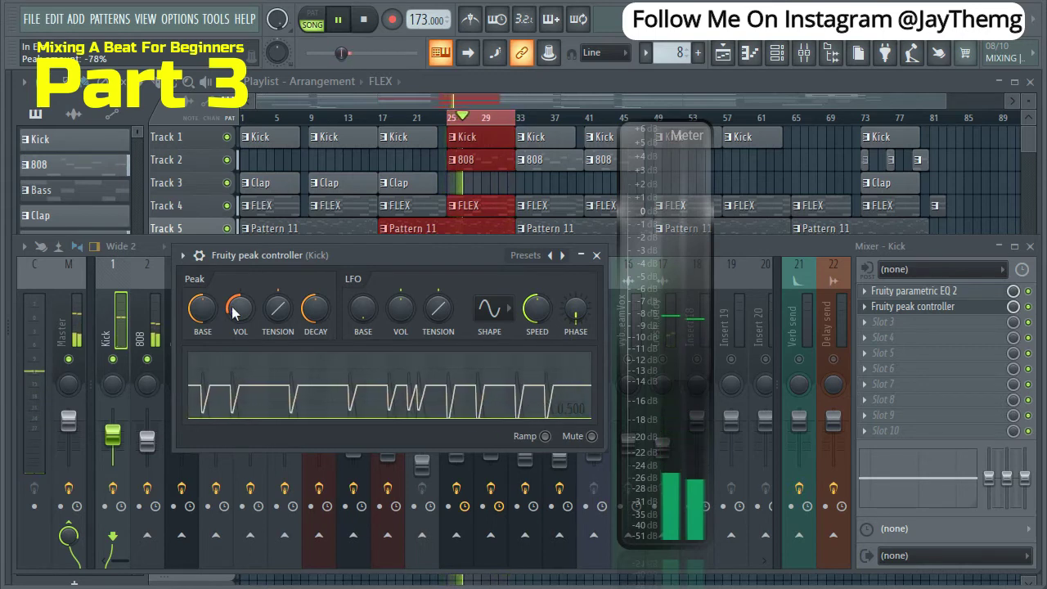
pyautogui.scroll(2, 232, 309)
pyautogui.scroll(2, 233, 309)
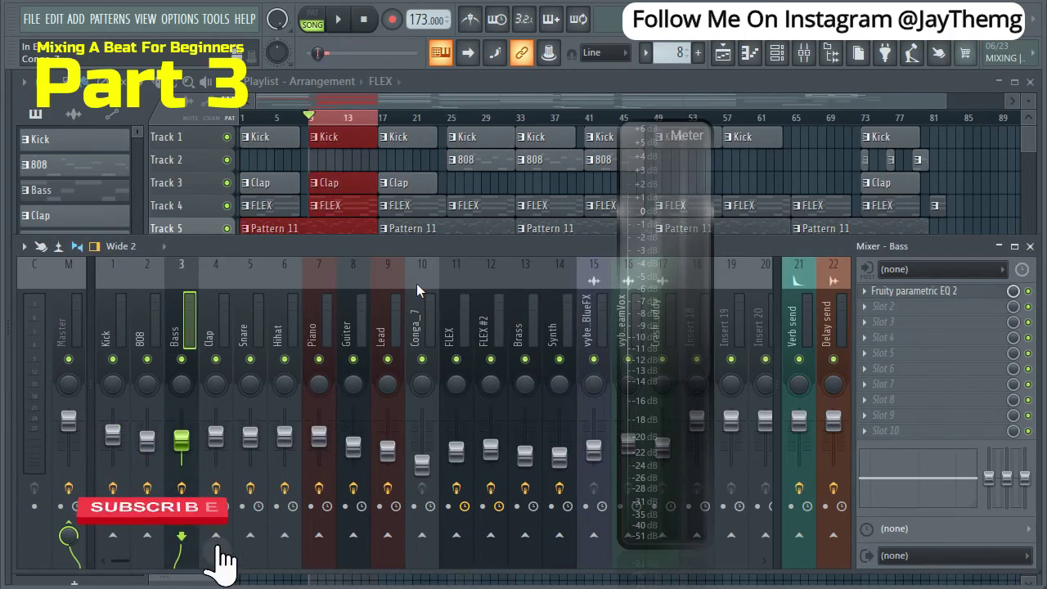
# Route the Hihat track to the Verb send and raise its send level to 36% during playback
pyautogui.click(284, 337)
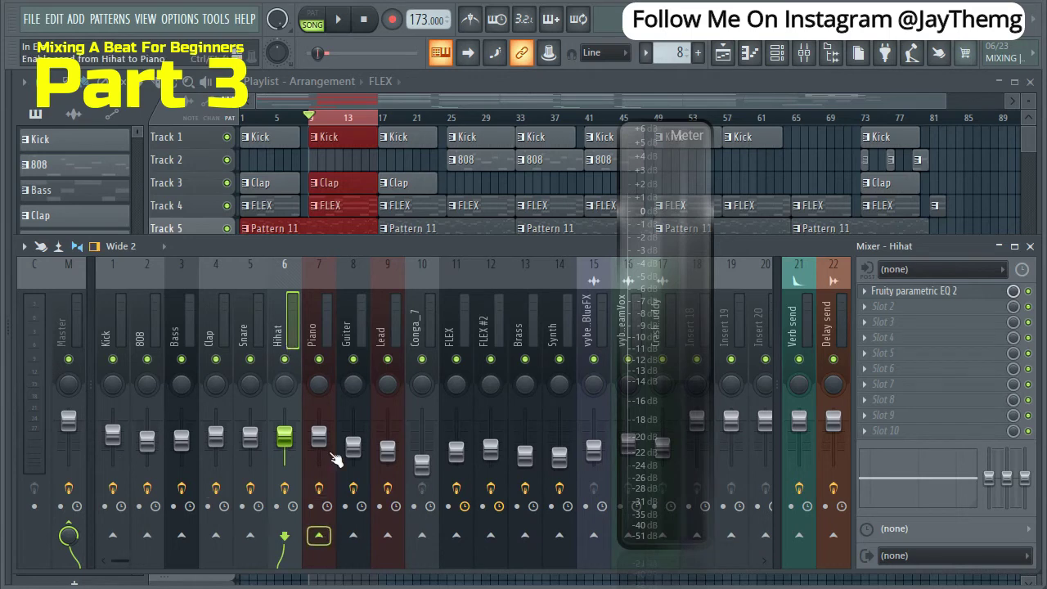
pyautogui.click(801, 539)
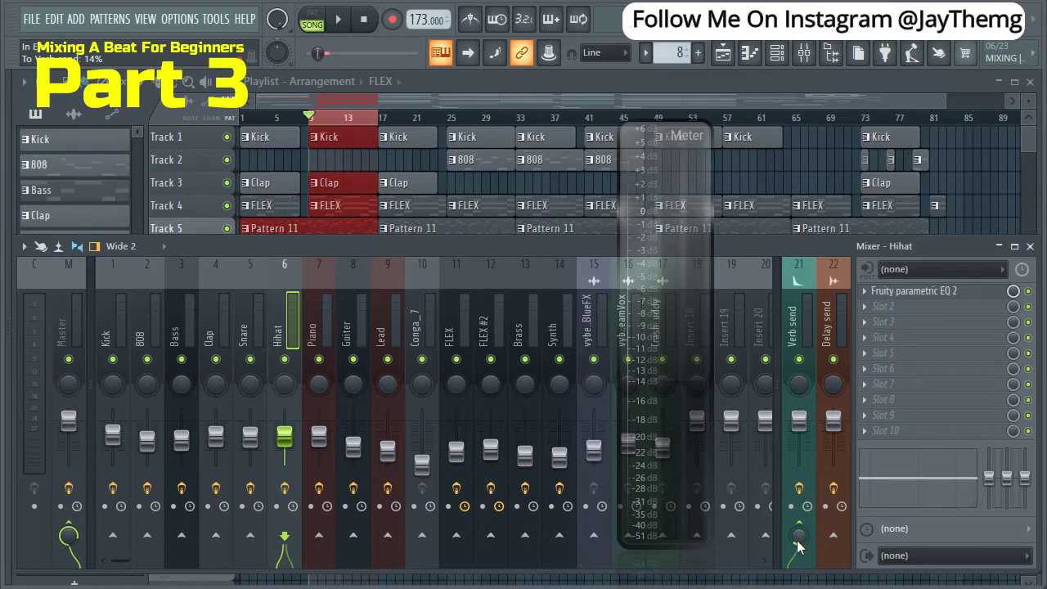
pyautogui.press('space')
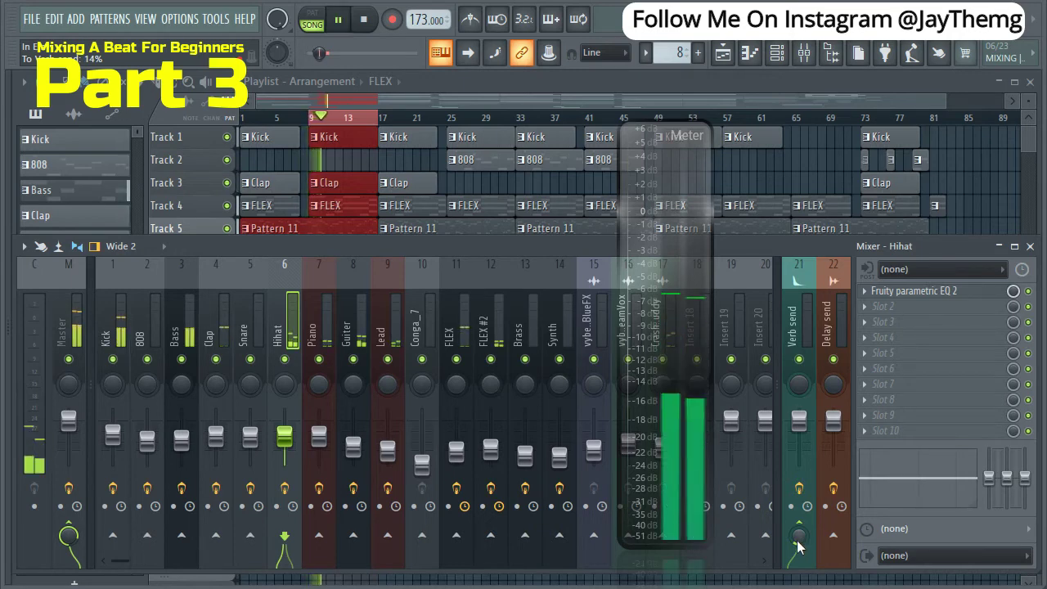
pyautogui.moveTo(799, 546)
pyautogui.mouseDown()
pyautogui.moveTo(798, 491)
pyautogui.moveTo(799, 540)
pyautogui.mouseUp()
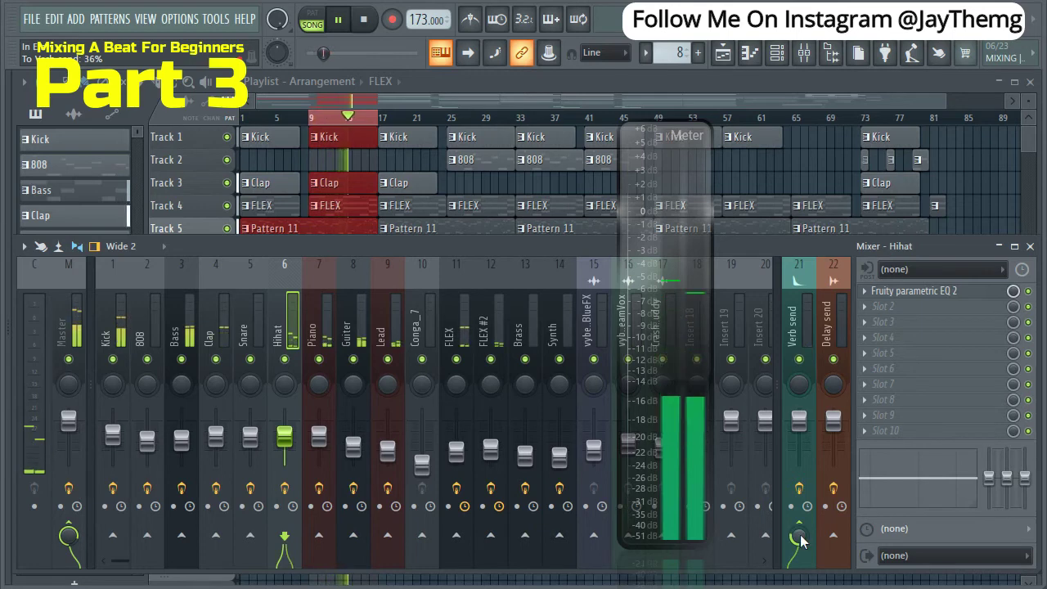
pyautogui.press('space')
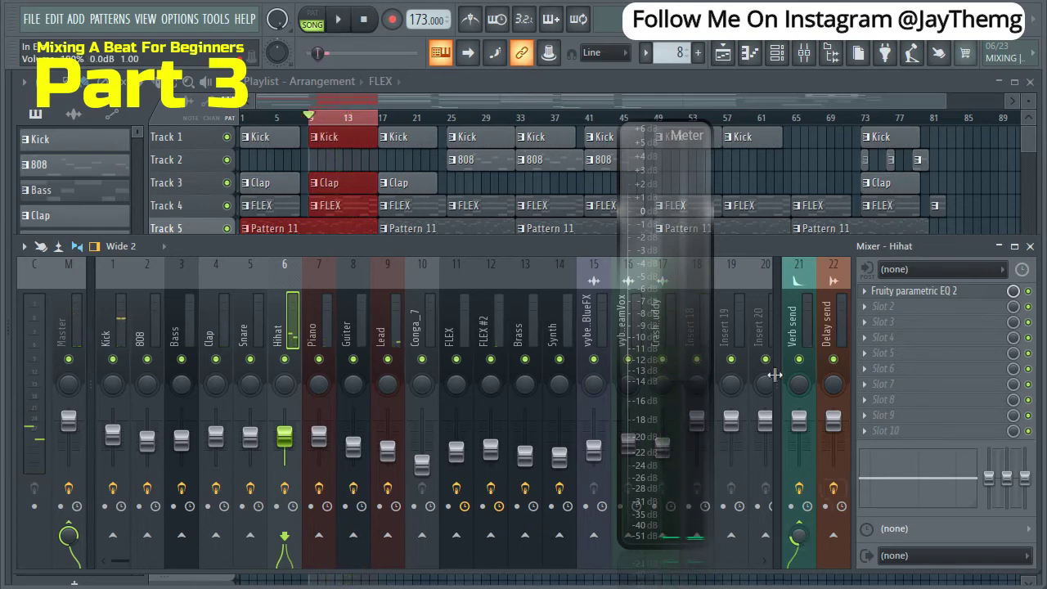
# Move the floating meter aside, route the Crash - Muddy track to the Verb send and adjust its send level during playback
pyautogui.moveTo(642, 246); pyautogui.dragTo(154, 249)
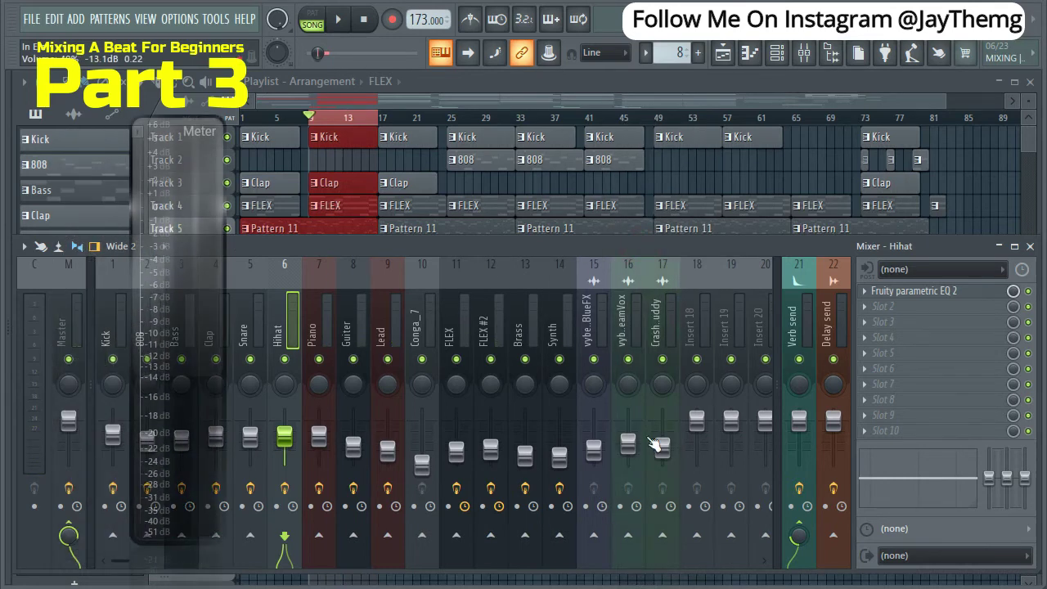
pyautogui.click(659, 340)
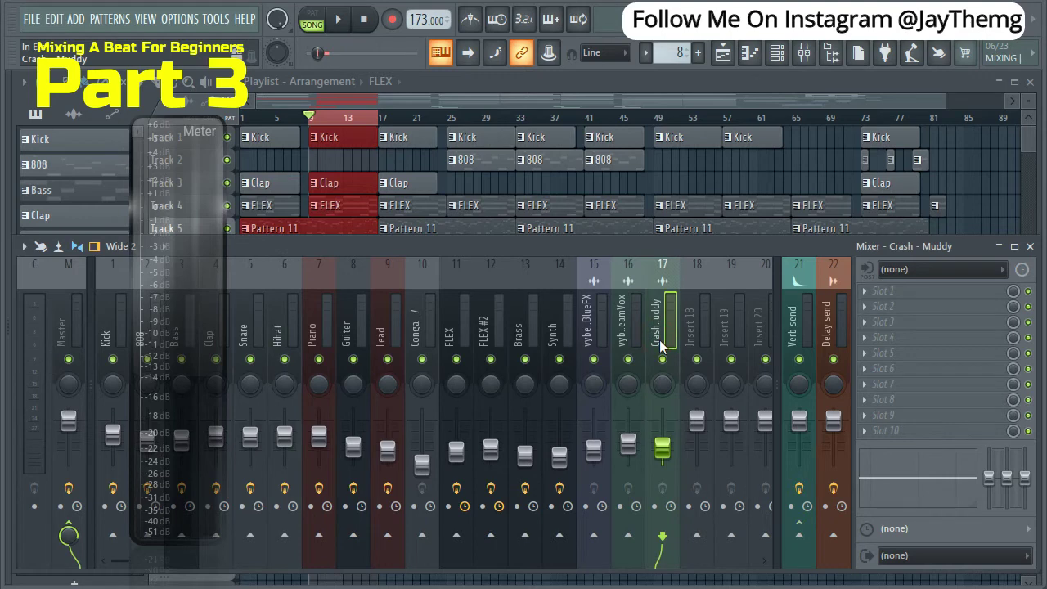
pyautogui.click(801, 536)
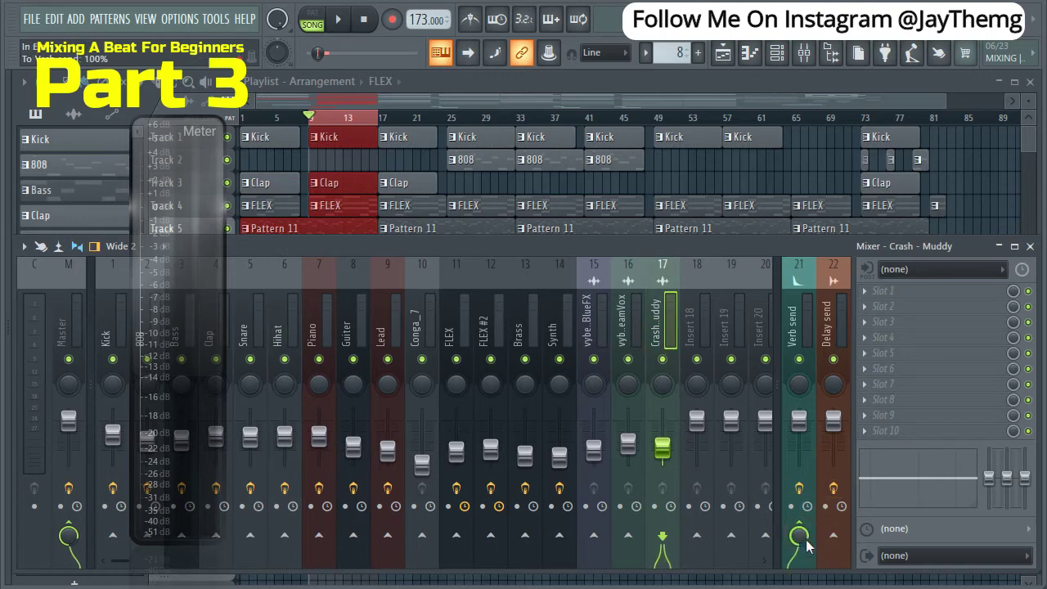
pyautogui.press('space')
pyautogui.moveTo(798, 535); pyautogui.dragTo(801, 543)
# Solo the Guiter track and load Cymatics Origin into its second effect slot
pyautogui.click(356, 360)
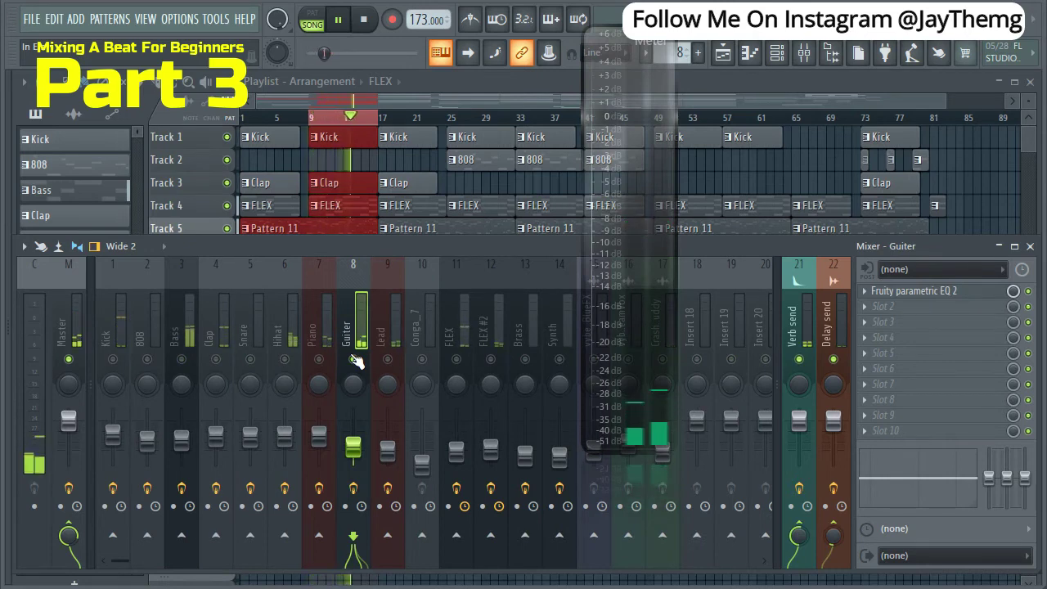
pyautogui.press('space')
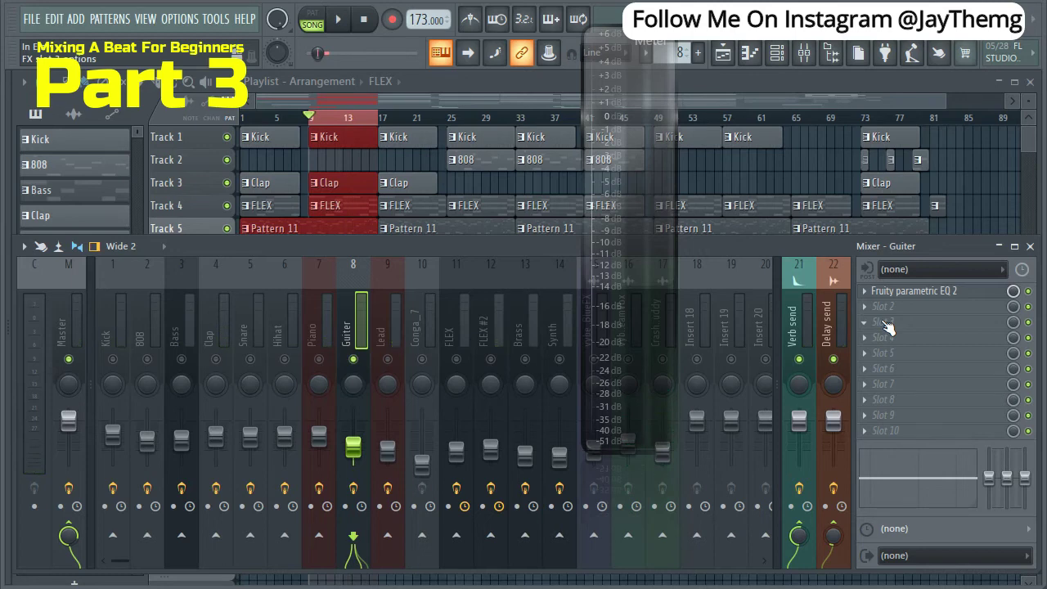
pyautogui.click(879, 306)
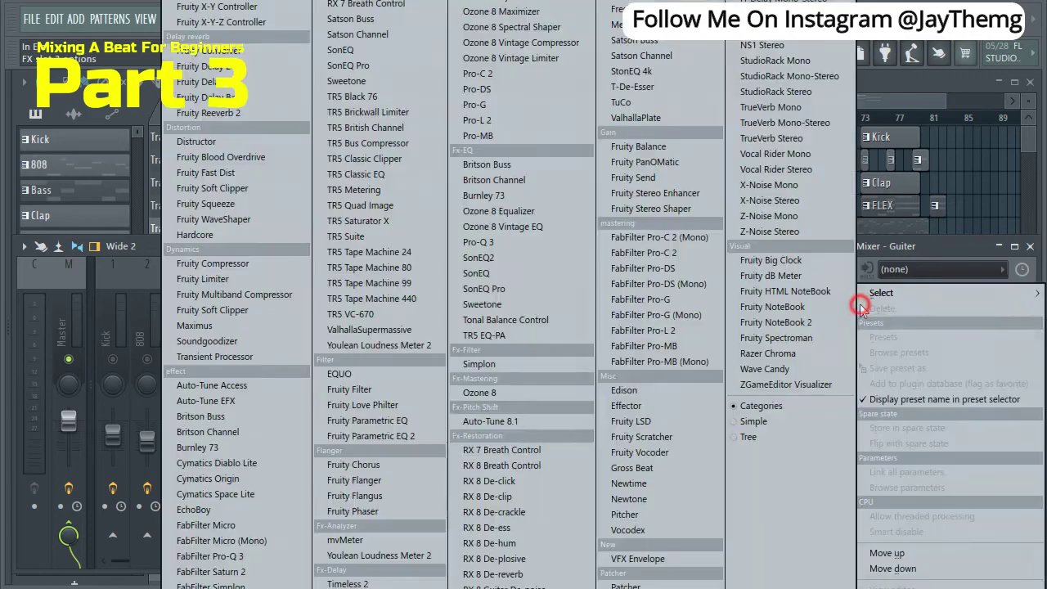
pyautogui.click(273, 476)
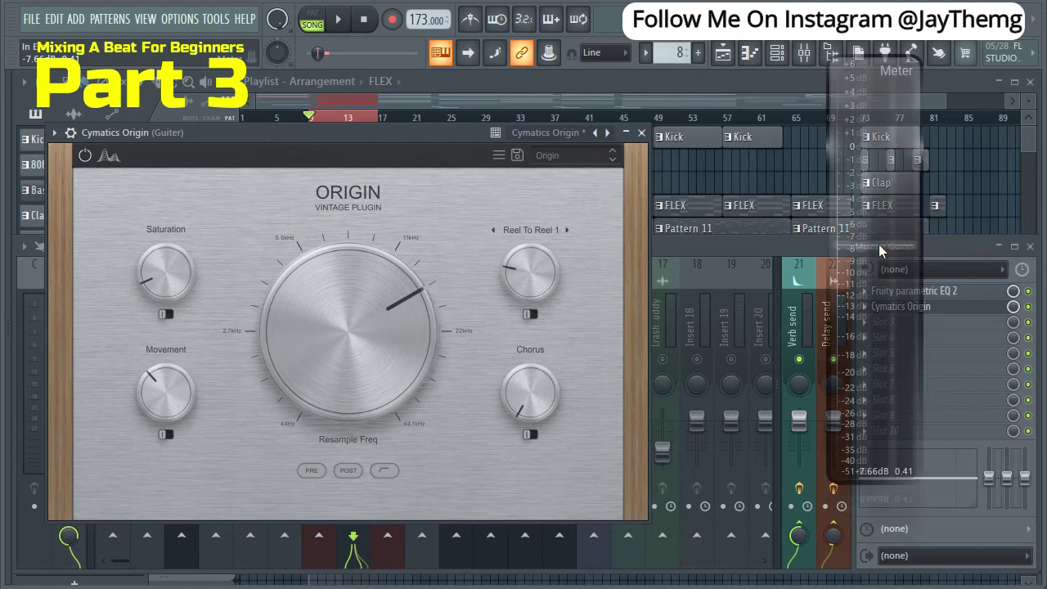
# Raise the saturation depth of the Guiter's Cymatics Origin to 43% while playing the soloed track
pyautogui.moveTo(520, 398)
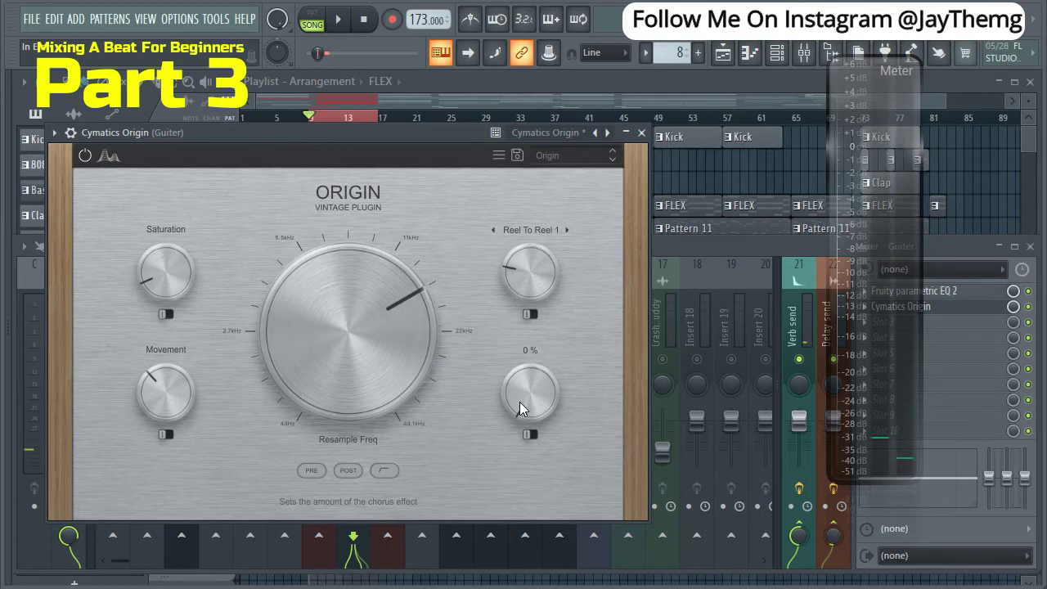
pyautogui.moveTo(140, 279)
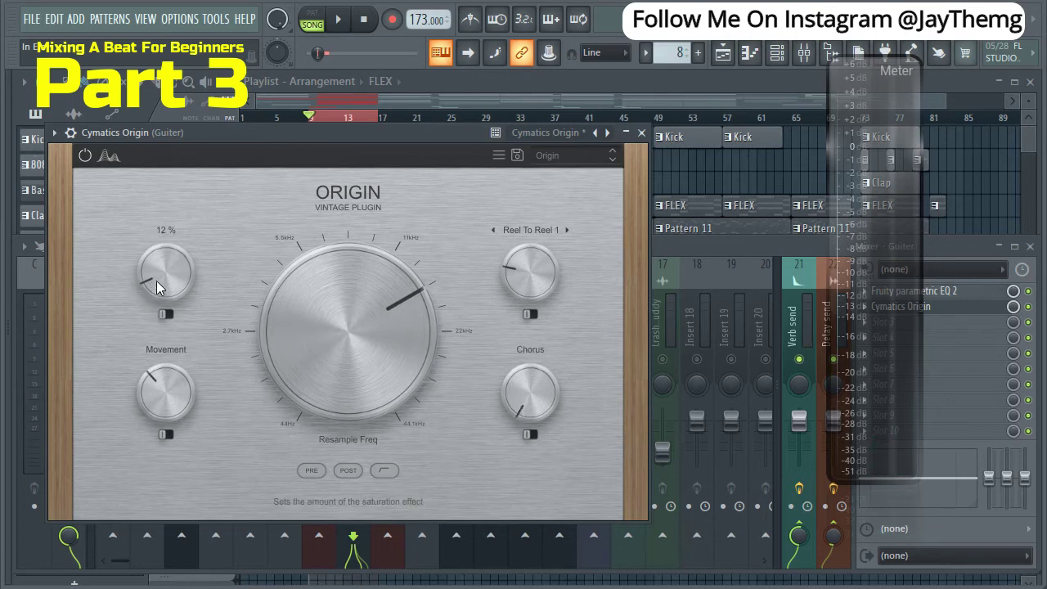
pyautogui.press('space')
pyautogui.moveTo(157, 281); pyautogui.dragTo(162, 259)
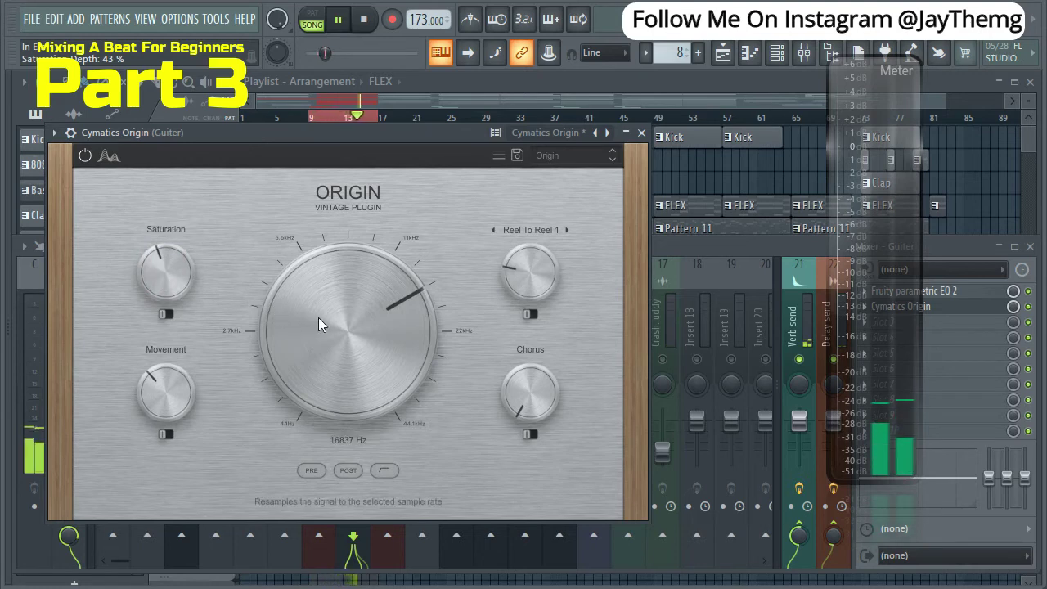
pyautogui.press('space')
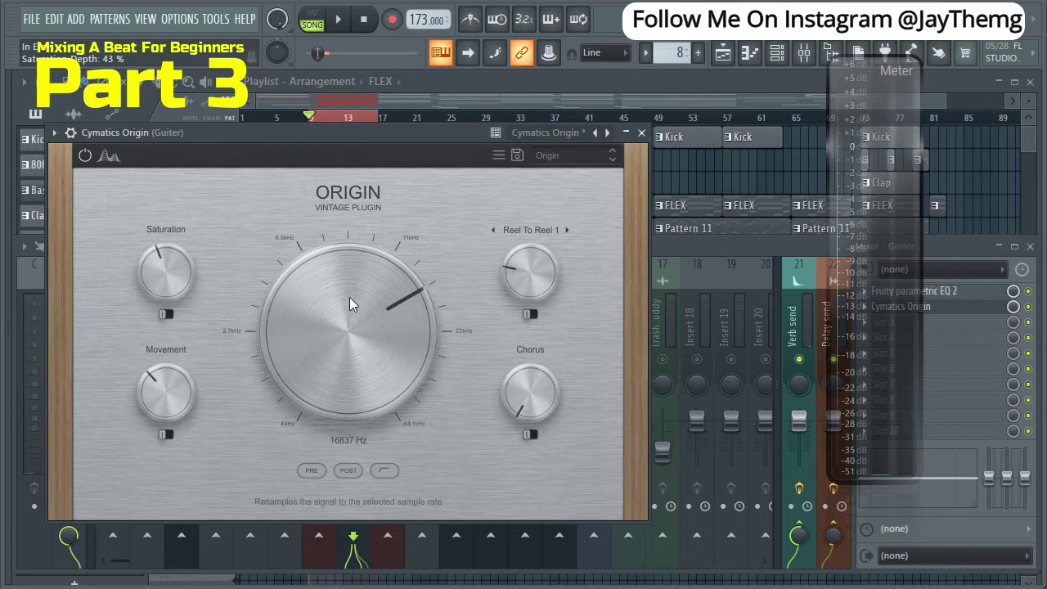
# Adjust the resample frequency of the Guiter's Cymatics Origin during playback
pyautogui.press('space')
pyautogui.moveTo(308, 310)
pyautogui.mouseDown()
pyautogui.moveTo(309, 358)
pyautogui.moveTo(317, 320)
pyautogui.mouseUp()
pyautogui.press('space')
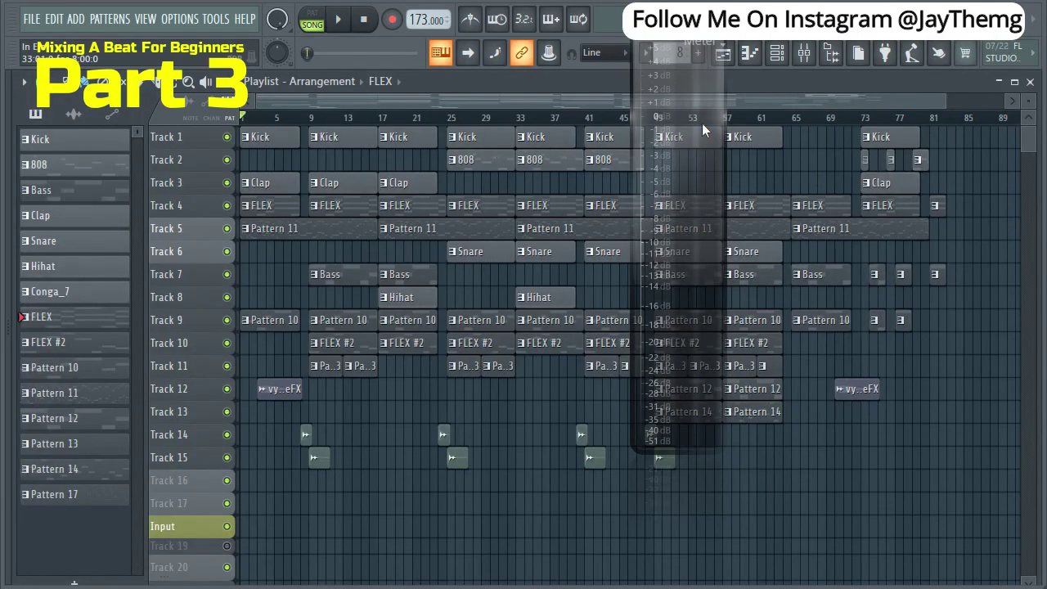
# Show the mixer again and load Fruity Limiter into the first effect slot of the Master track
pyautogui.click(810, 64)
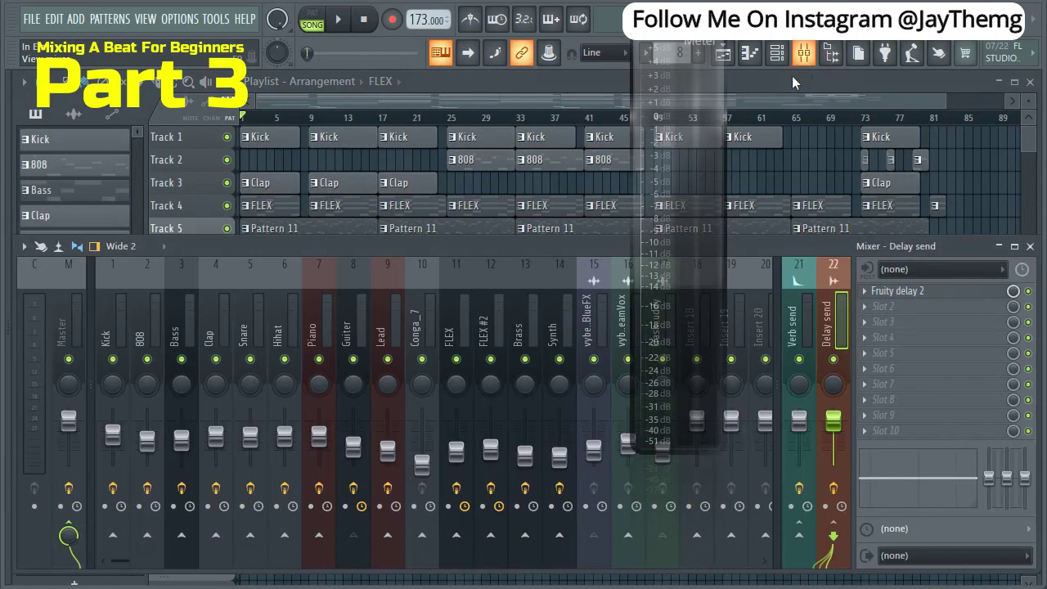
pyautogui.click(74, 322)
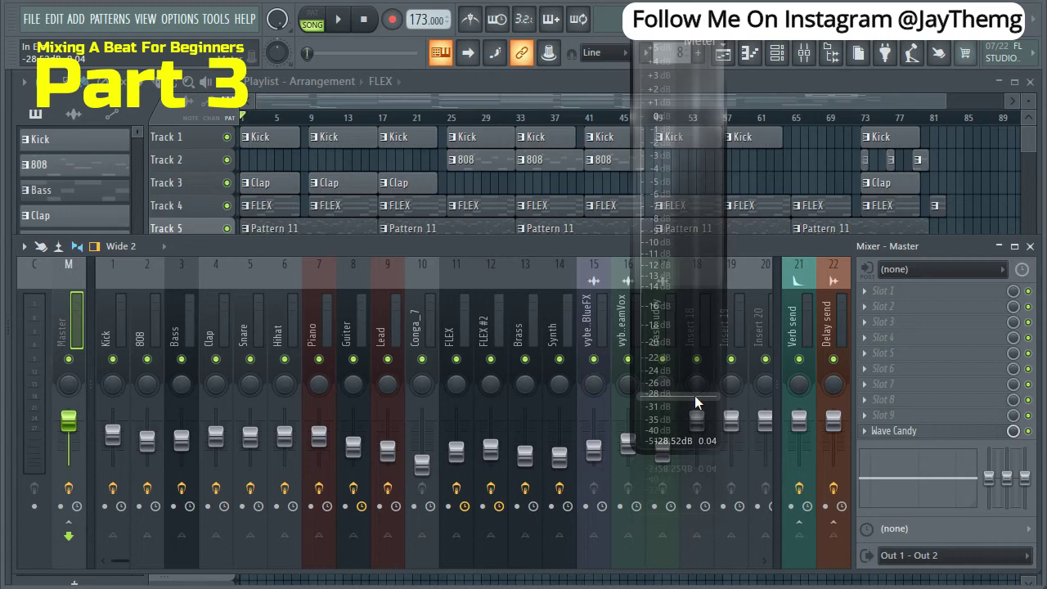
pyautogui.moveTo(694, 395)
pyautogui.mouseDown()
pyautogui.moveTo(657, 175)
pyautogui.moveTo(657, 205)
pyautogui.mouseUp()
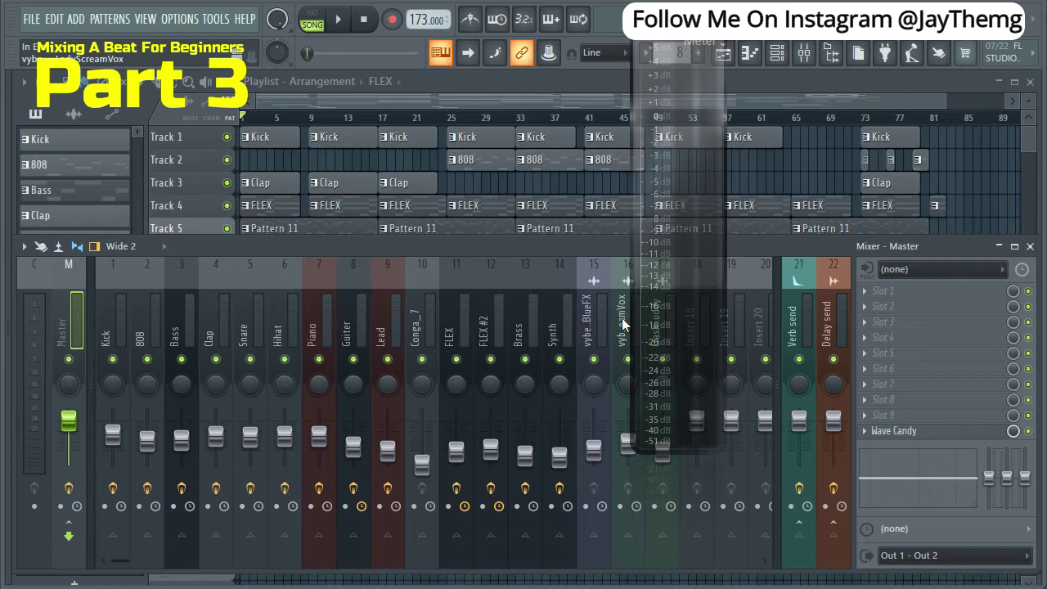
pyautogui.click(869, 304)
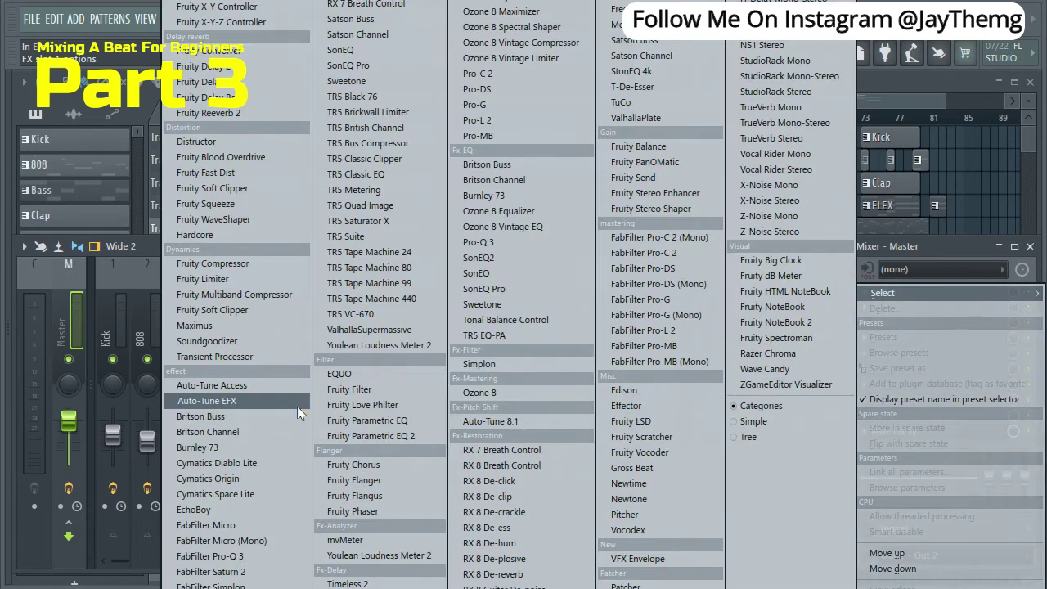
pyautogui.click(209, 279)
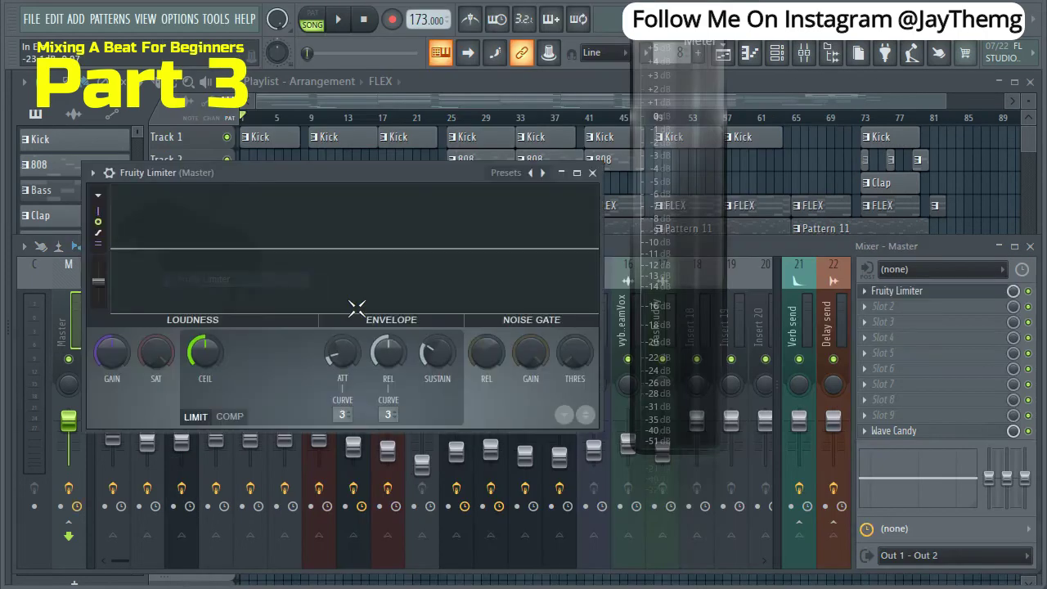
pyautogui.moveTo(317, 163); pyautogui.dragTo(287, 249)
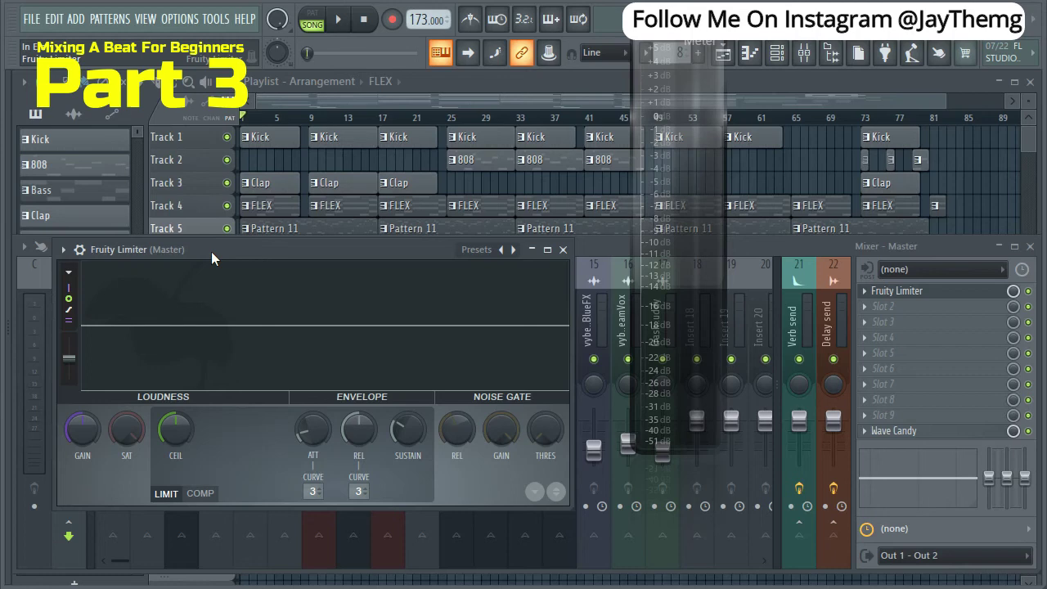
# Raise the saturation threshold and ceiling of the Master's Fruity Limiter and boost its gain to 3.75 during playback
pyautogui.moveTo(120, 427); pyautogui.dragTo(175, 396)
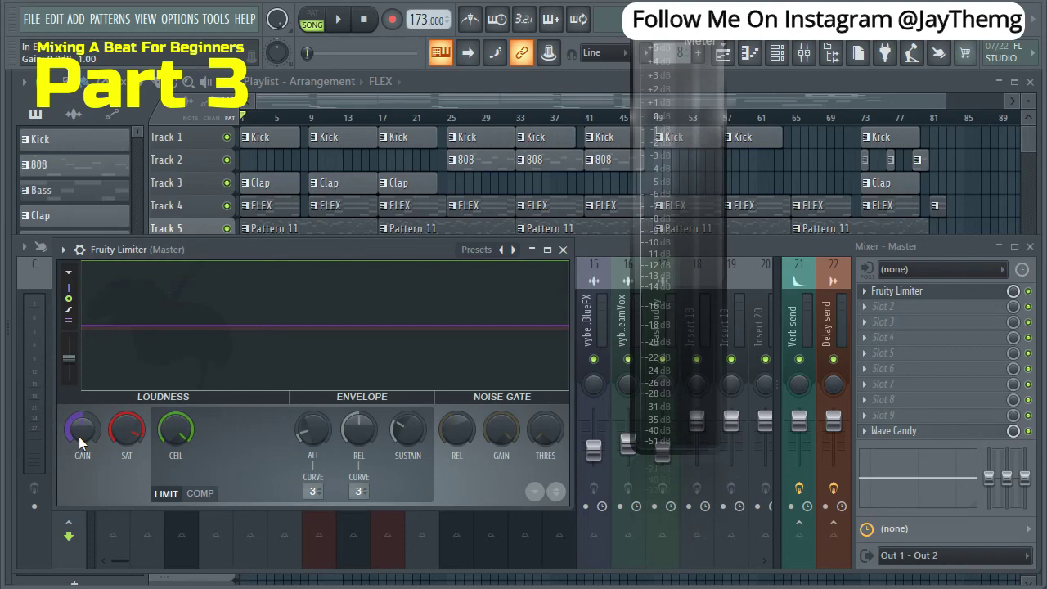
pyautogui.press('space')
pyautogui.moveTo(79, 436); pyautogui.dragTo(78, 400)
pyautogui.moveTo(78, 437)
pyautogui.mouseDown()
pyautogui.moveTo(80, 424)
pyautogui.moveTo(82, 439)
pyautogui.mouseUp()
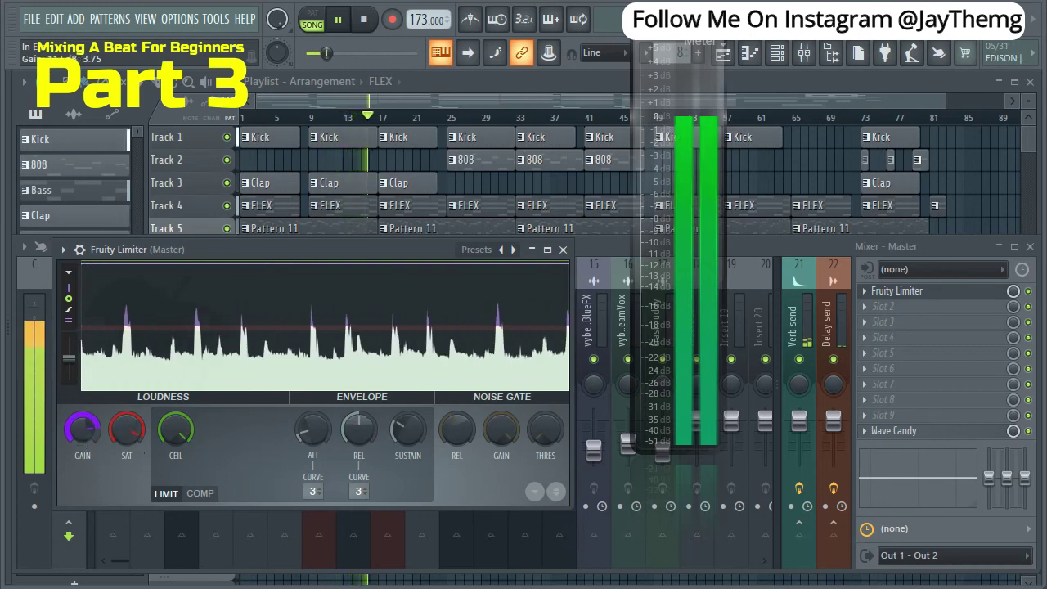
pyautogui.press('space')
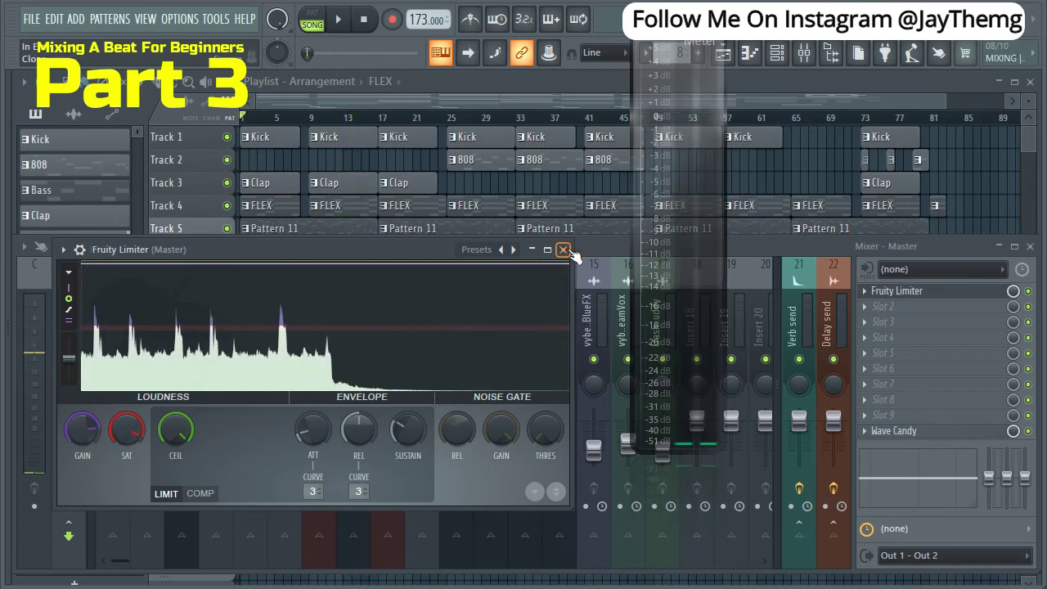